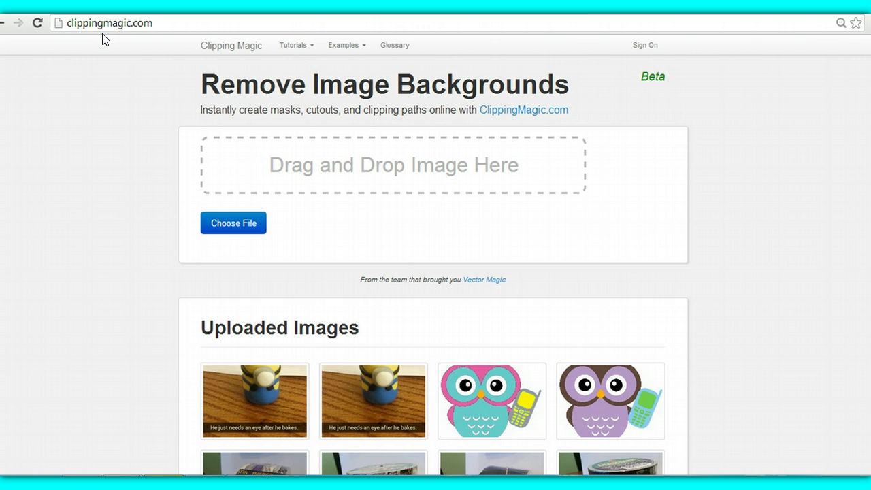
Upload the minion photo from Downloads > Minion into Clipping Magic's editor
scroll(436, 272, down, 2)
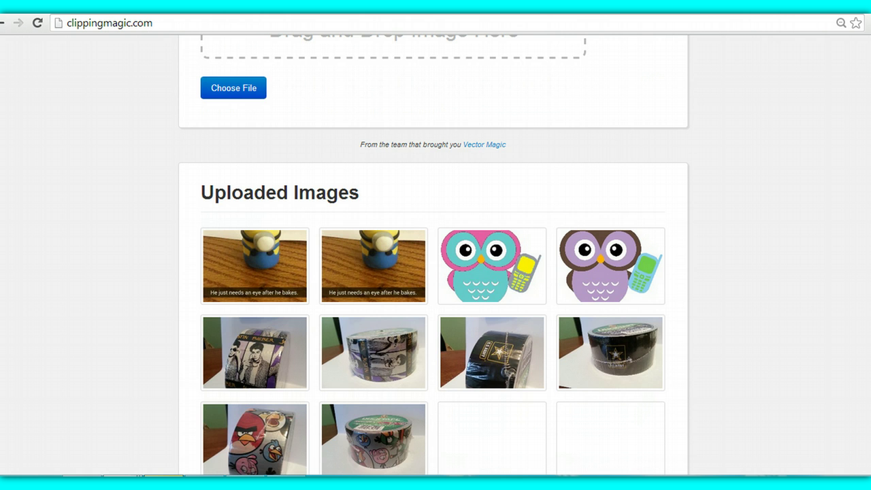
scroll(436, 272, up, 2)
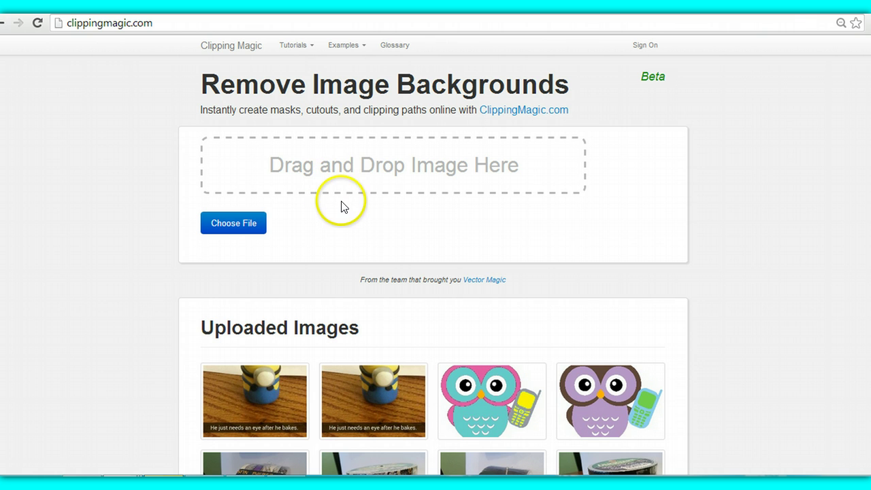
click(245, 225)
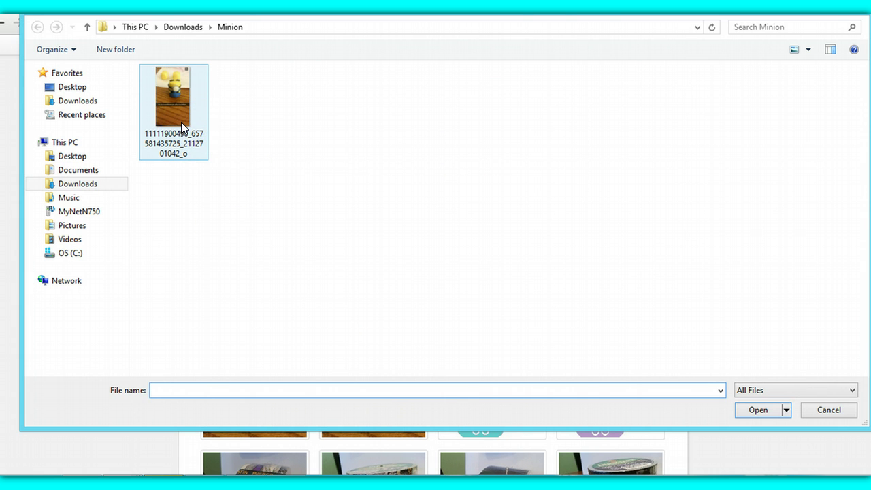
click(181, 127)
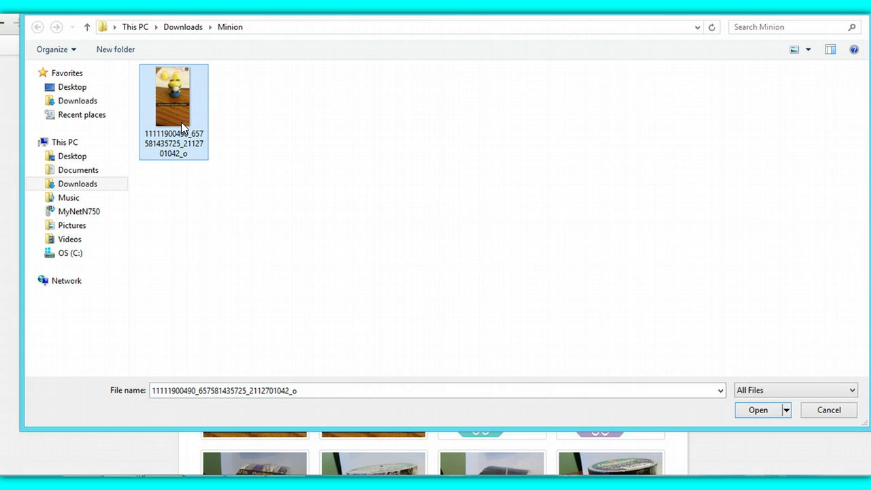
double_click(181, 127)
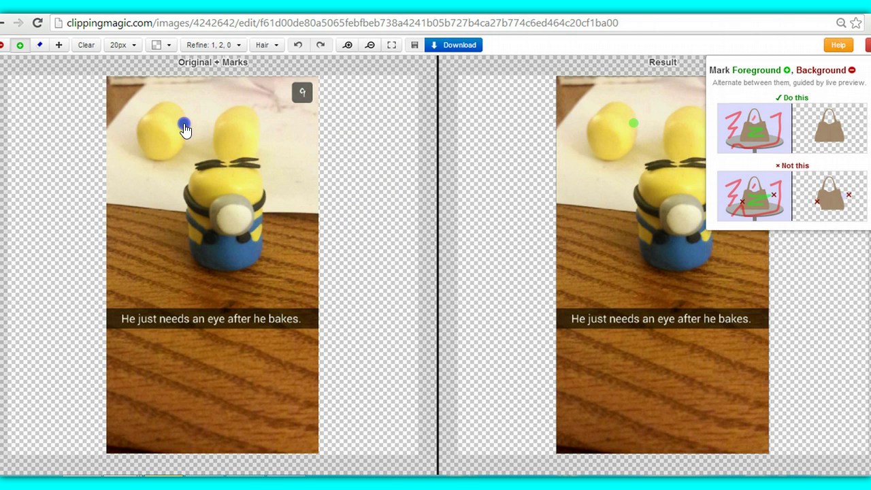
Dismiss the help, try both marker brushes, and place a red background mark near the top-right corner
key(x)
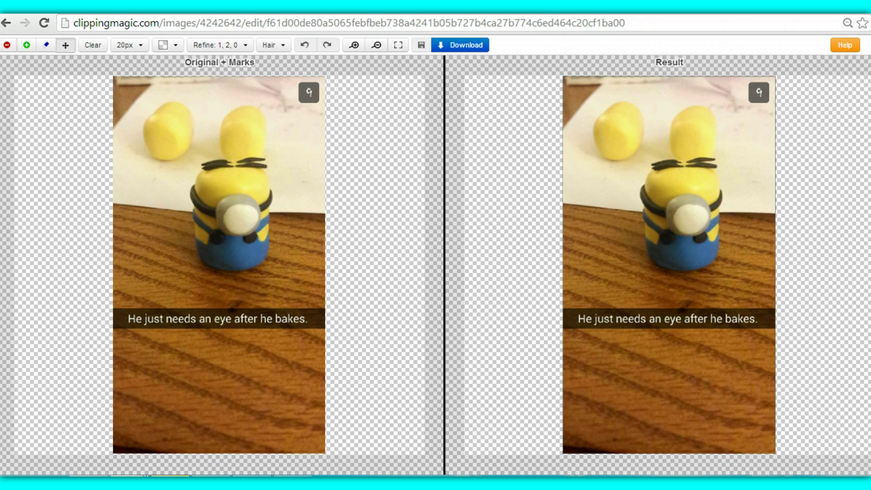
click(8, 46)
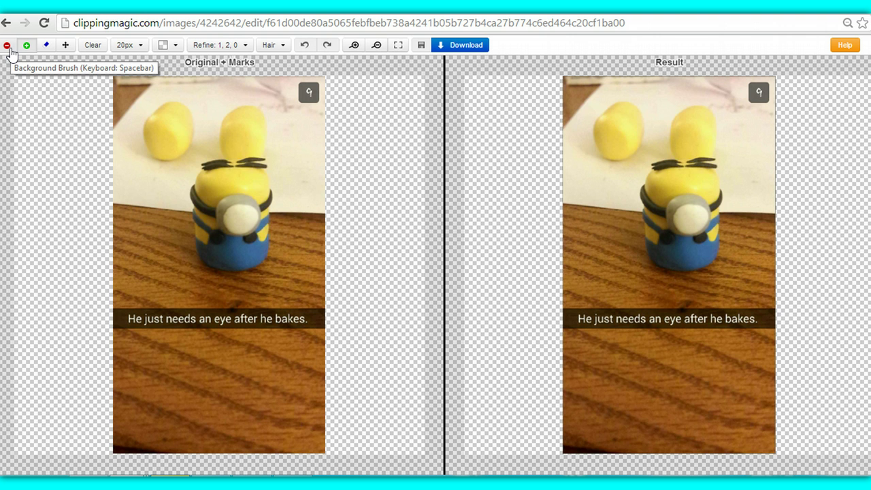
click(28, 47)
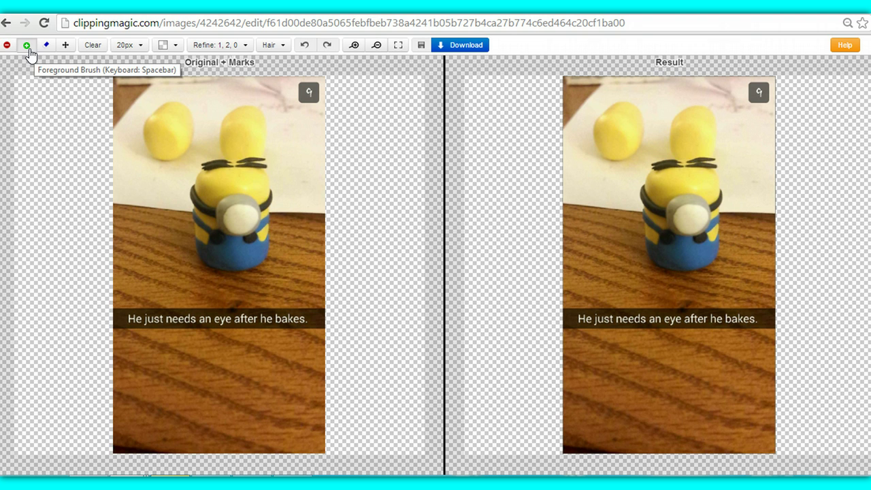
click(7, 45)
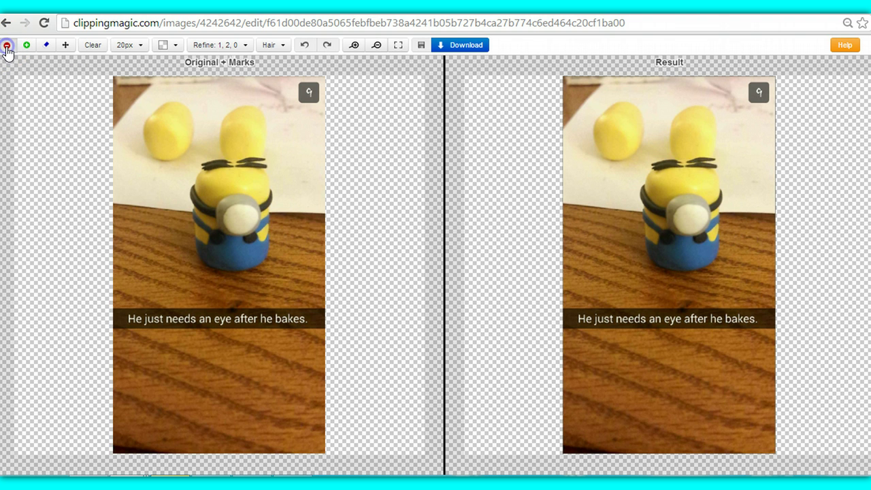
click(179, 93)
Loop the minion in red as background and paint green foreground over his head and body
mouse_move(320, 121)
mouse_down()
mouse_move(213, 117)
mouse_move(165, 132)
mouse_move(145, 288)
mouse_move(148, 348)
mouse_move(184, 365)
mouse_move(245, 350)
mouse_move(309, 277)
mouse_move(319, 258)
mouse_move(307, 185)
mouse_move(311, 122)
mouse_move(304, 95)
mouse_move(268, 90)
mouse_move(151, 102)
mouse_up()
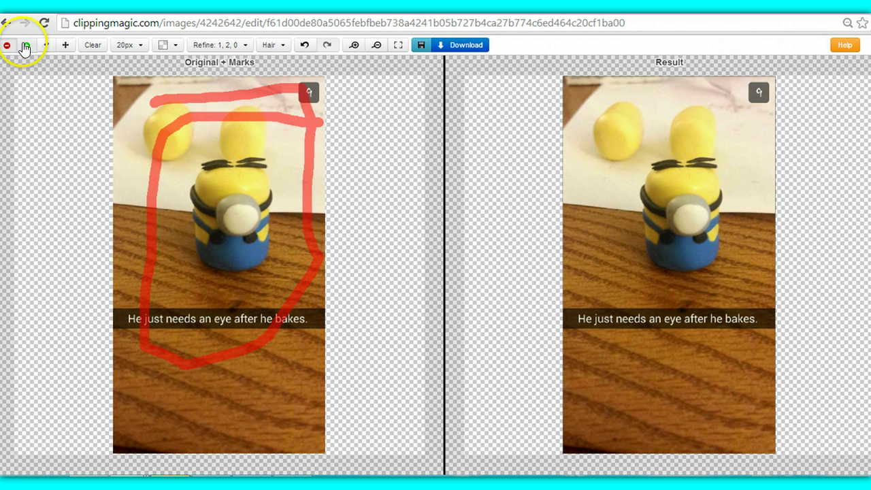
click(25, 48)
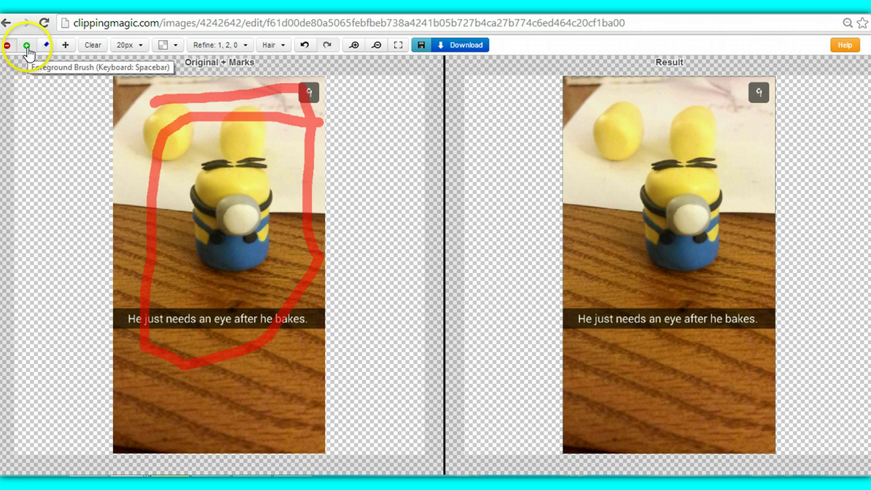
click(222, 166)
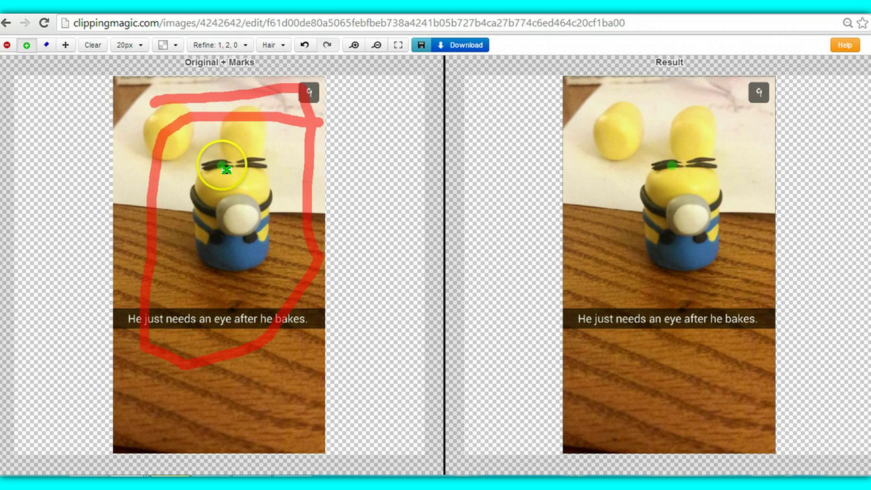
mouse_move(225, 168)
mouse_down()
mouse_move(211, 192)
mouse_move(207, 241)
mouse_move(214, 260)
mouse_move(248, 264)
mouse_move(262, 251)
mouse_move(263, 189)
mouse_move(234, 165)
mouse_move(240, 171)
mouse_up()
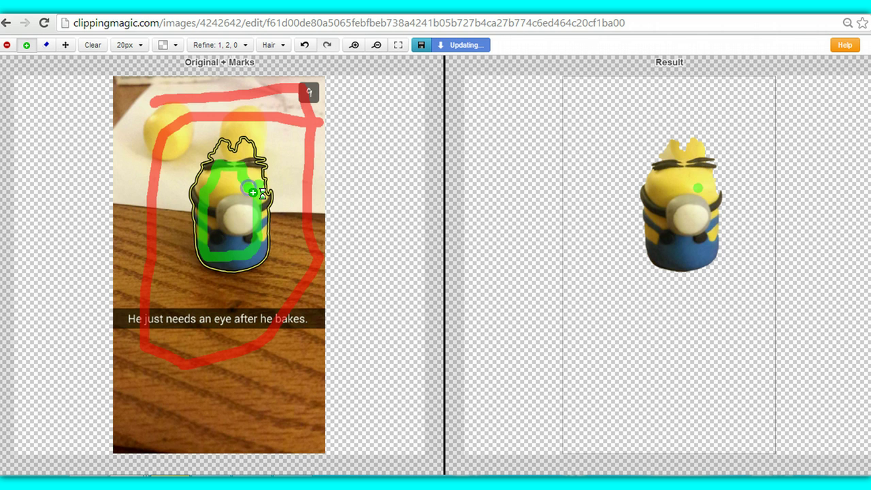
Add a green mark near the minion's bottom and zoom in twice on him
click(246, 255)
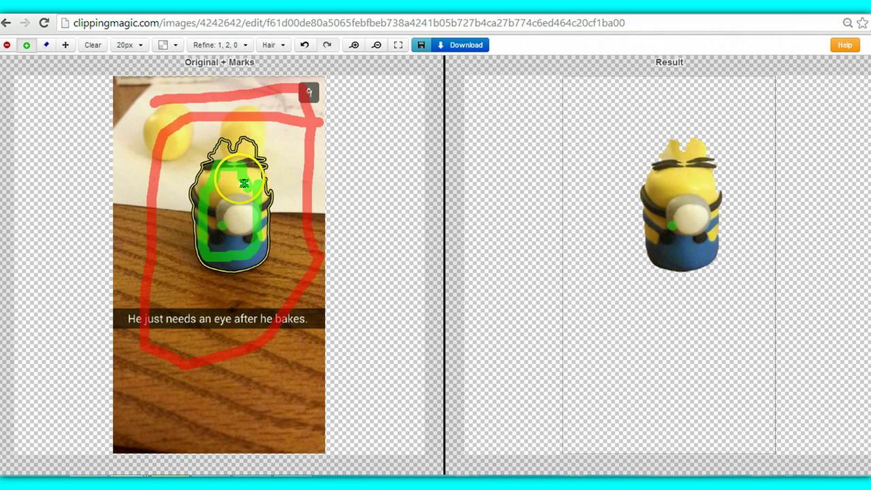
key(space)
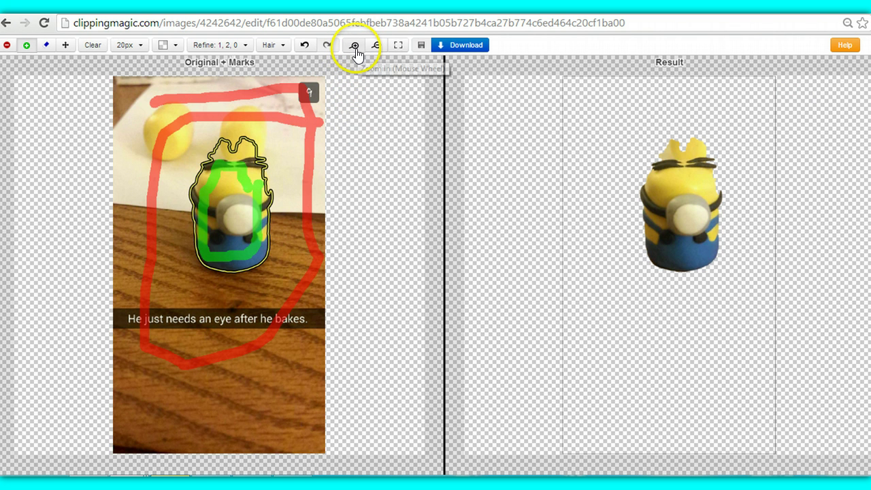
click(355, 46)
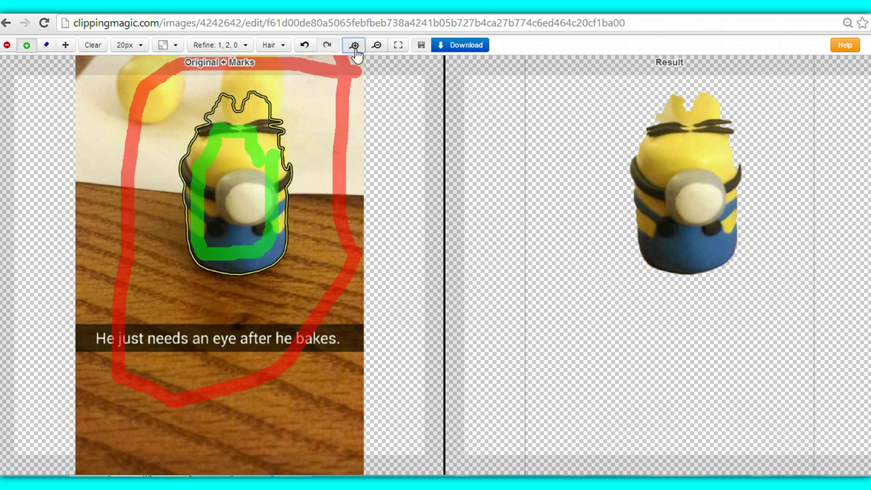
click(354, 46)
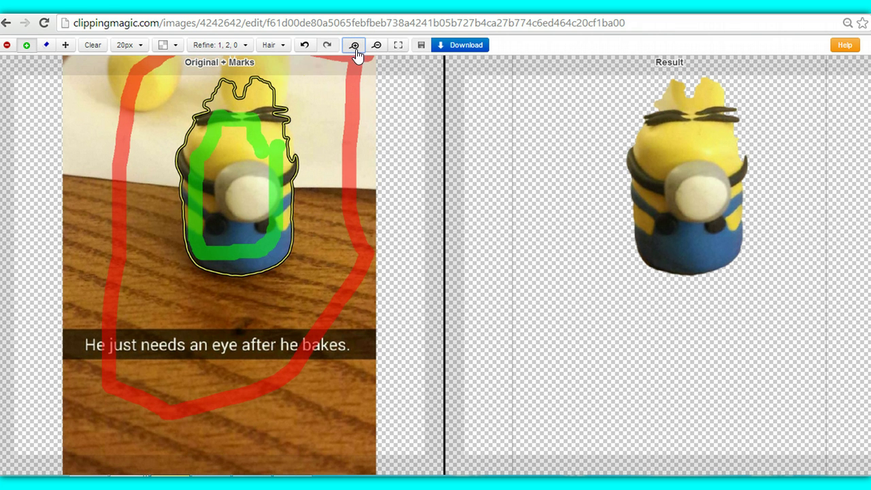
Draw a red line above the hair to trim the spikes, undoing two stray background dots
click(8, 45)
click(215, 98)
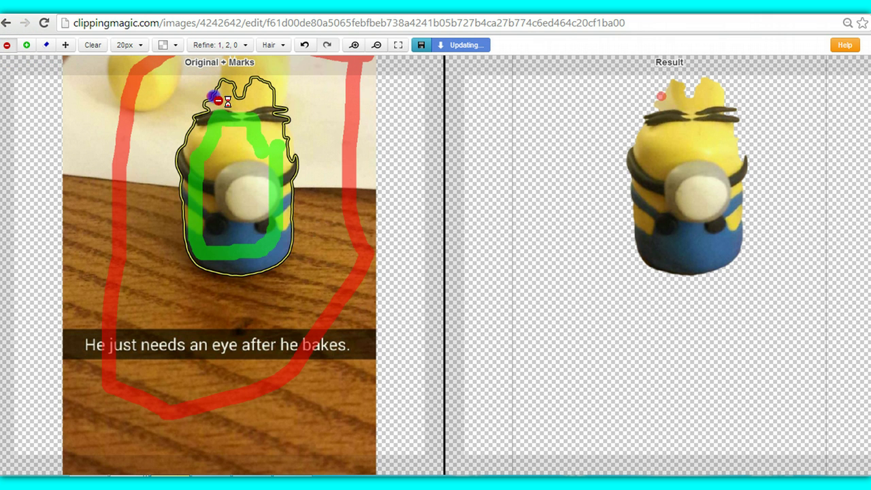
drag(215, 99, 279, 99)
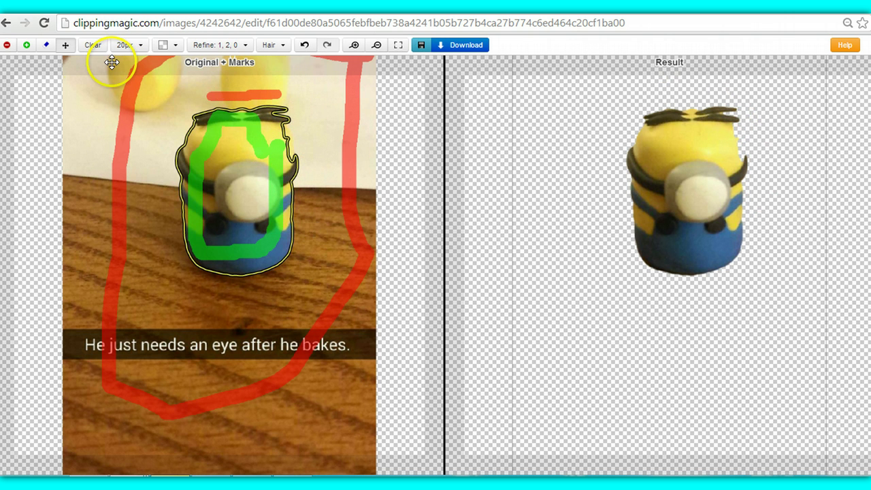
click(7, 45)
click(662, 156)
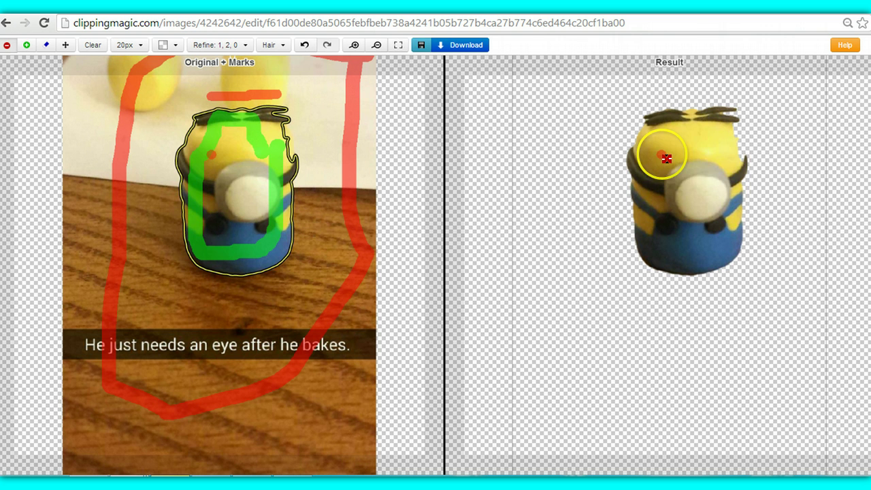
key(ctrl+z)
click(734, 140)
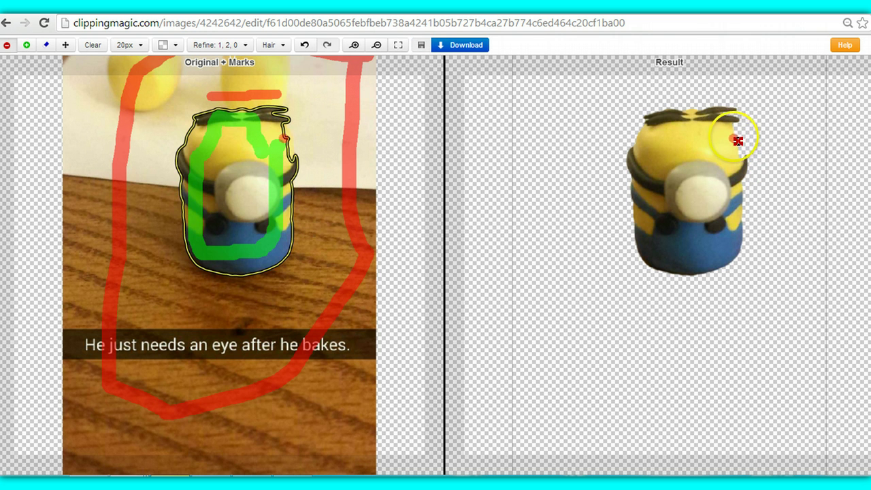
key(ctrl+z)
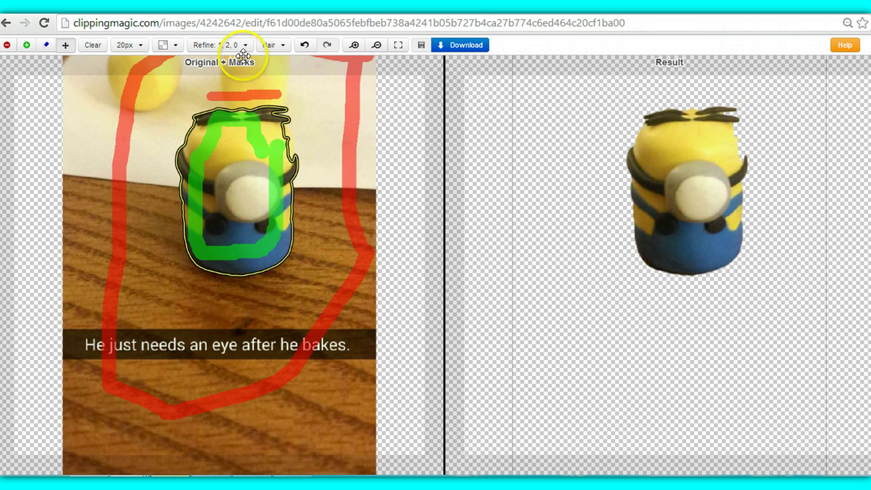
click(26, 45)
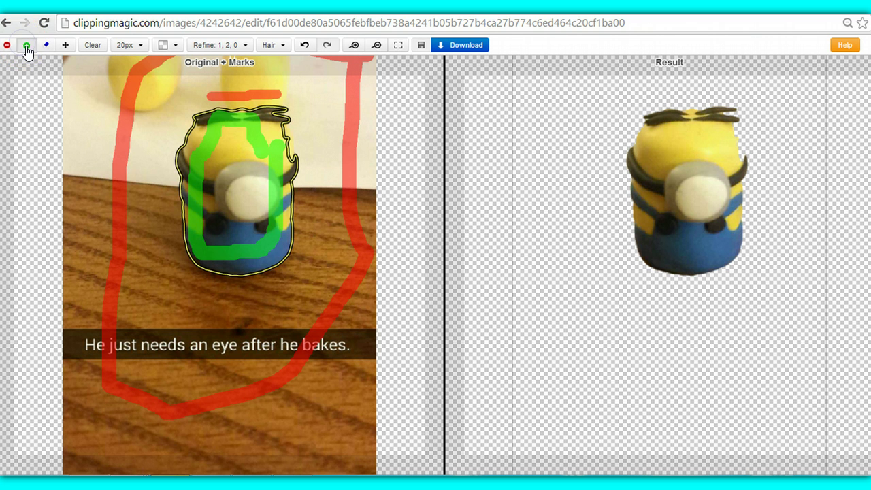
Set the brush size to 5px, stroke green along the minion's right edge, and zoom in twice
click(26, 47)
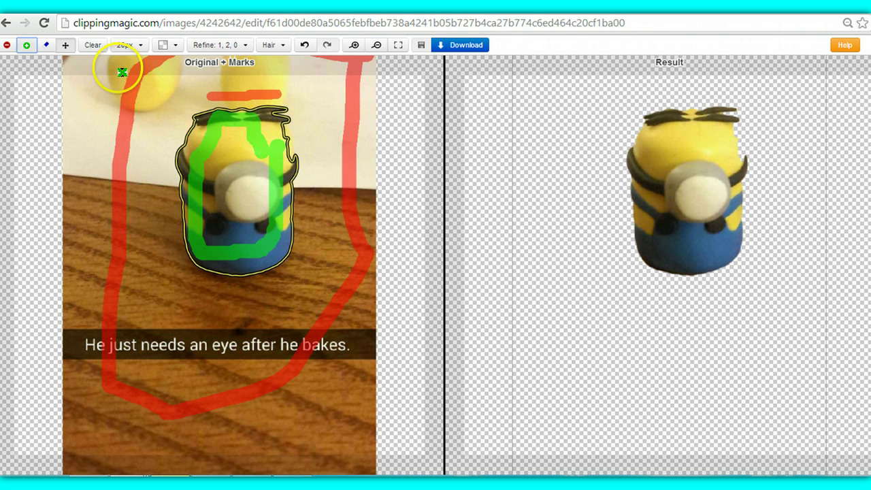
click(143, 46)
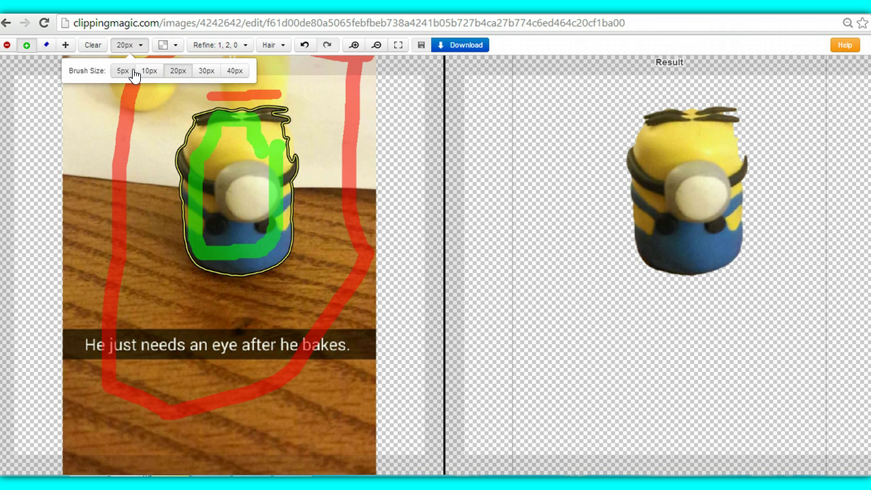
click(123, 71)
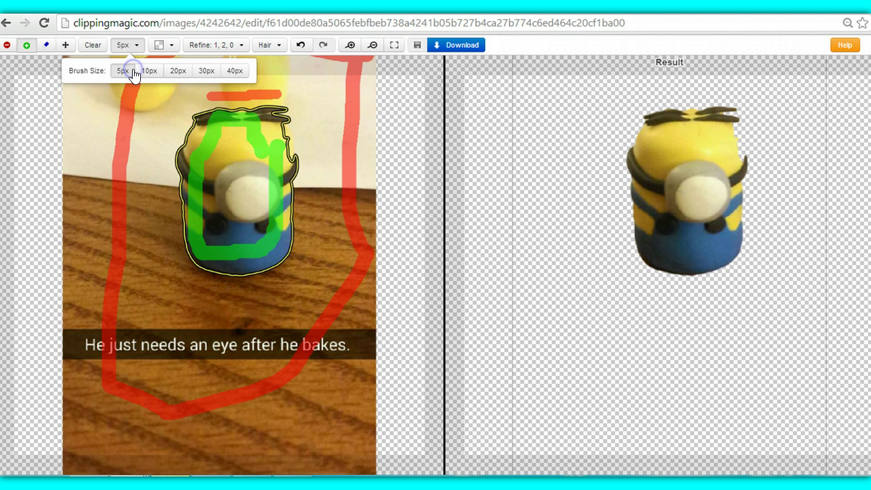
mouse_move(286, 119)
mouse_down()
mouse_move(284, 135)
mouse_move(293, 137)
mouse_up()
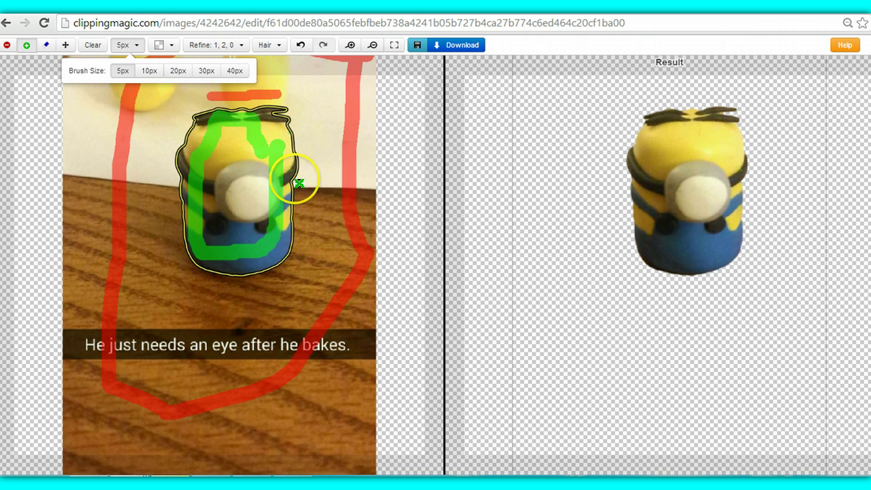
click(354, 49)
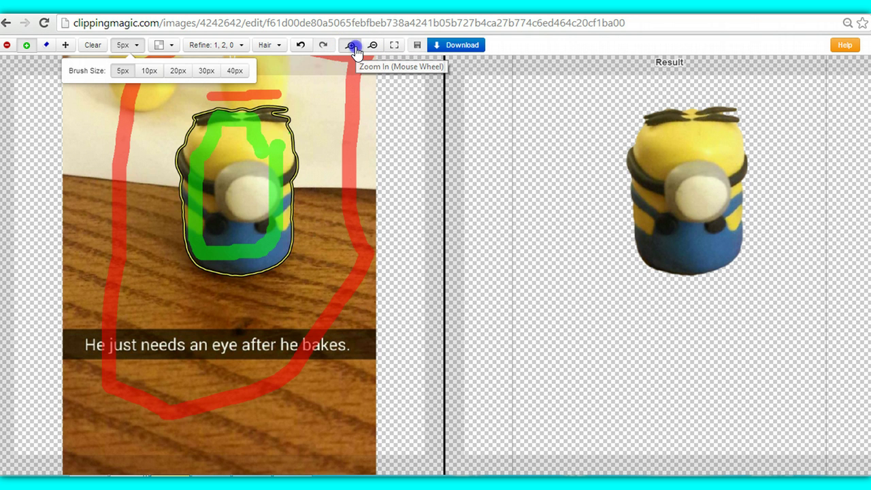
click(354, 49)
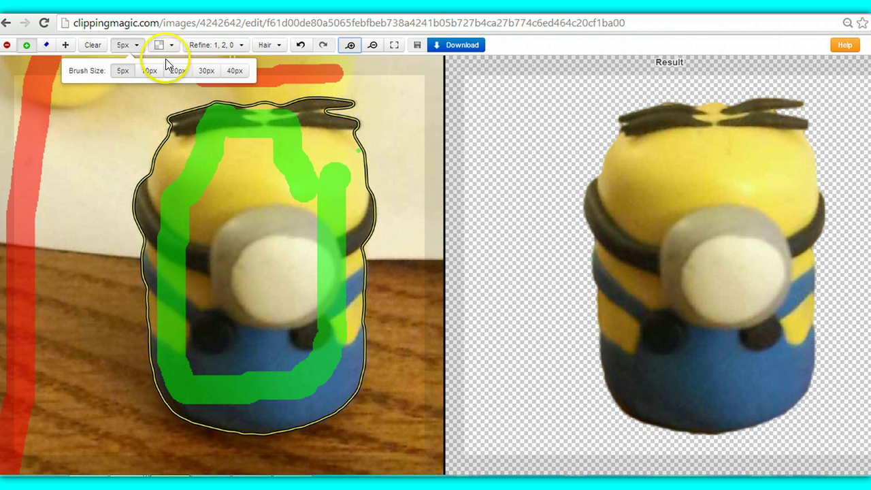
Dab two red removal spots on the minion's head top and extend the green stroke near his eyebrows
click(6, 45)
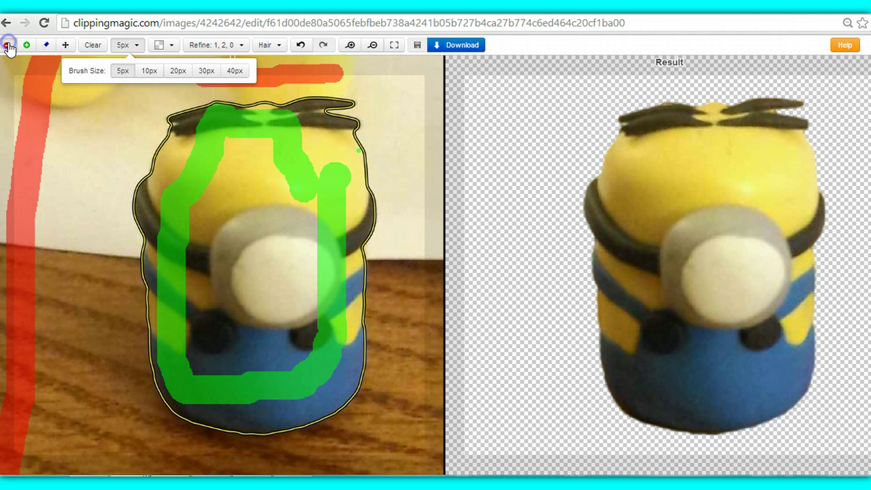
click(266, 109)
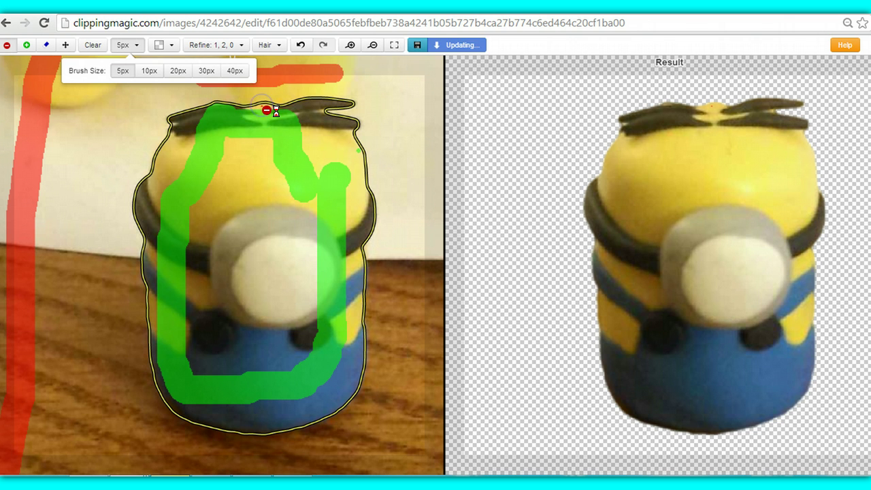
click(248, 109)
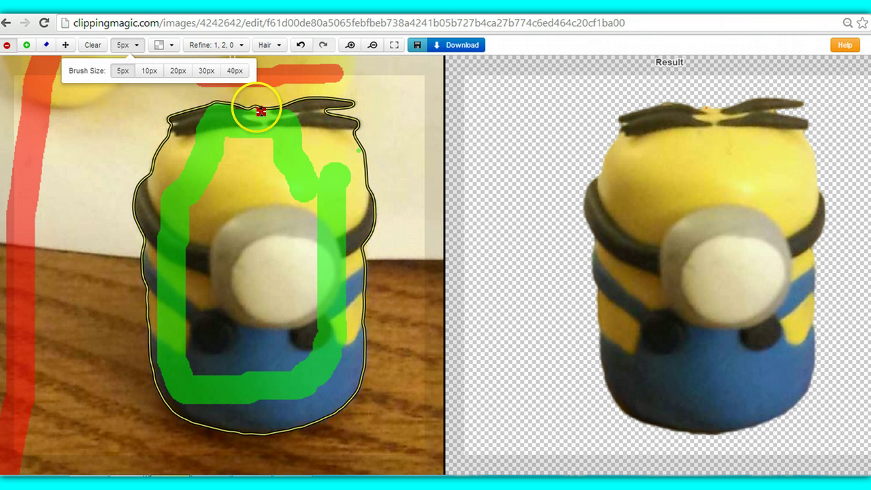
drag(260, 111, 256, 108)
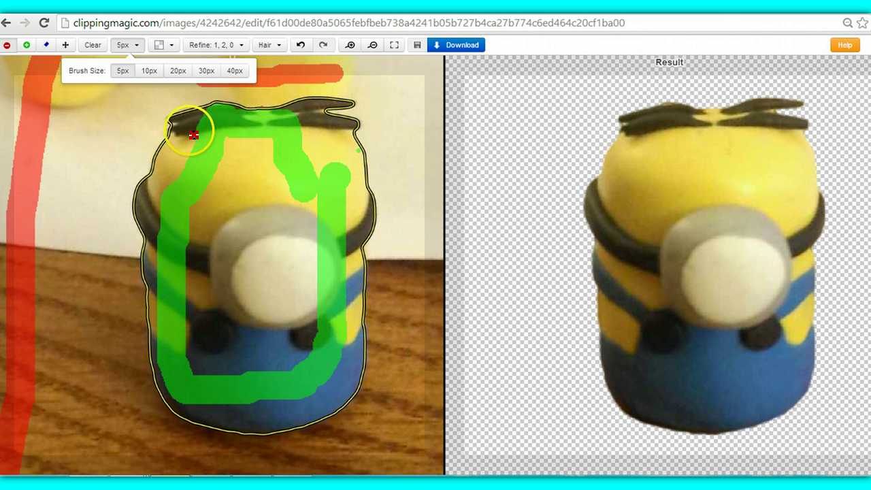
Zoom out several steps to see the whole photo and cutout
click(373, 45)
click(374, 46)
click(374, 45)
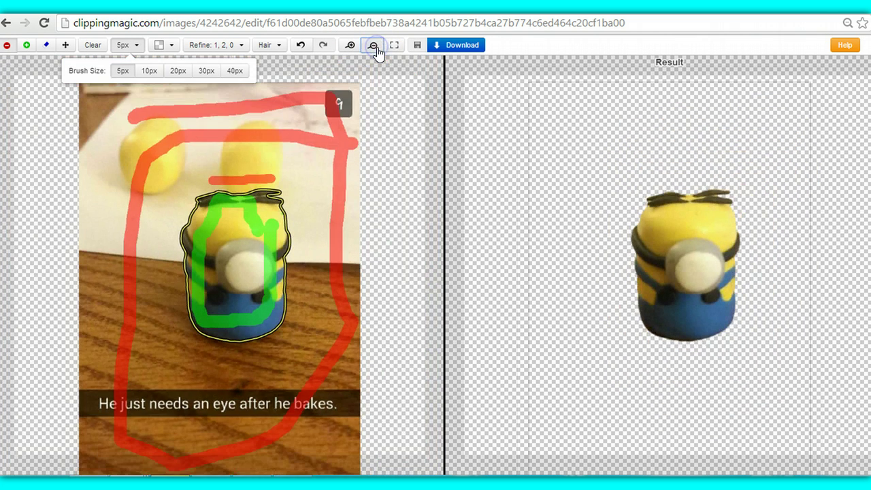
click(374, 46)
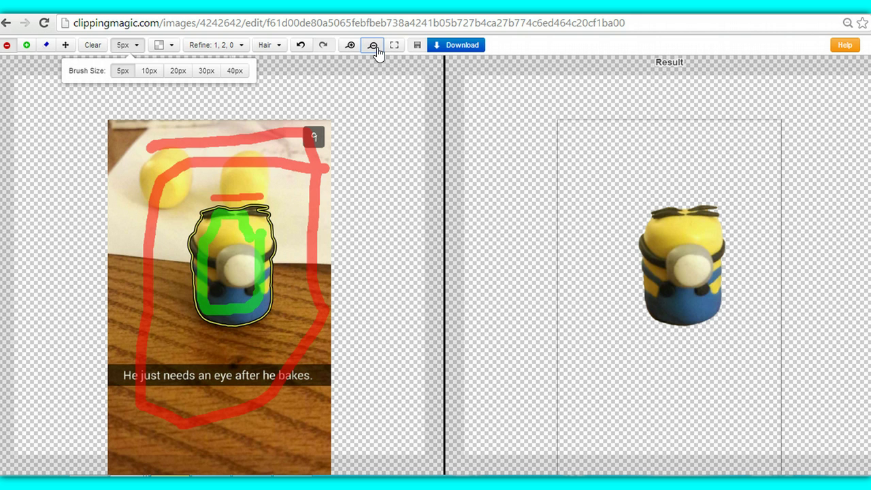
click(394, 46)
Download the clipped minion result as a PNG, then dismiss the downloaded file's options menu
click(444, 49)
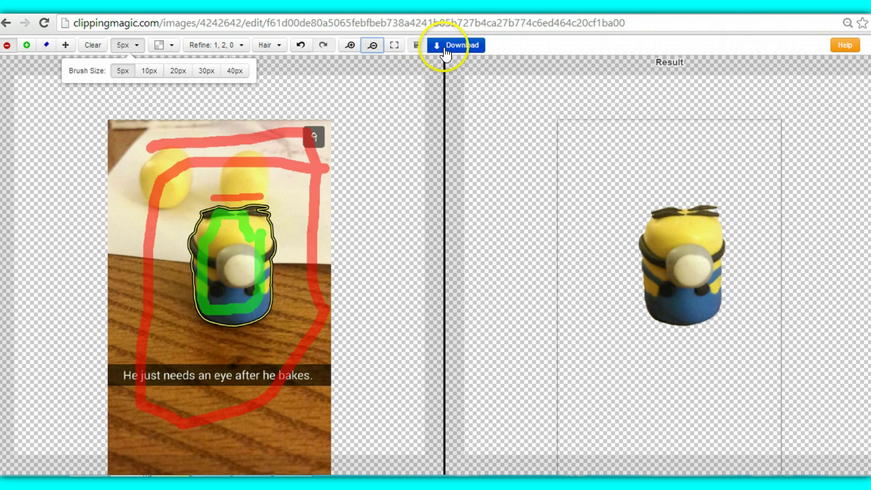
click(445, 48)
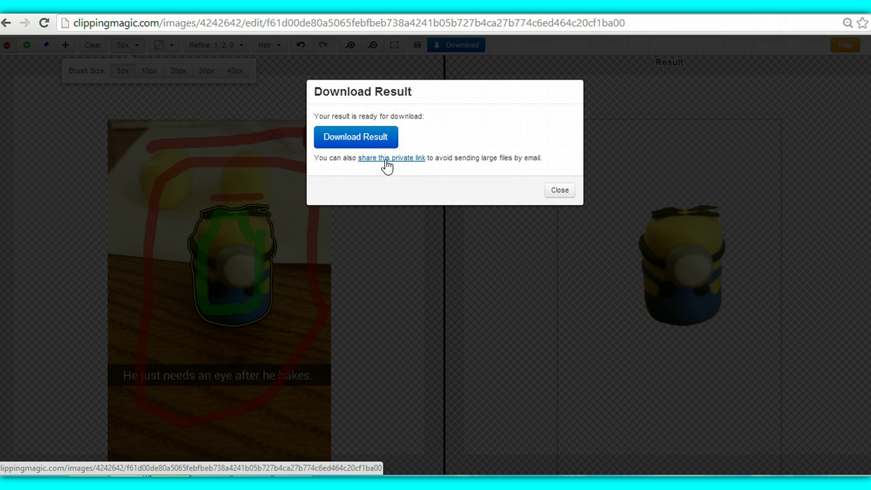
click(358, 136)
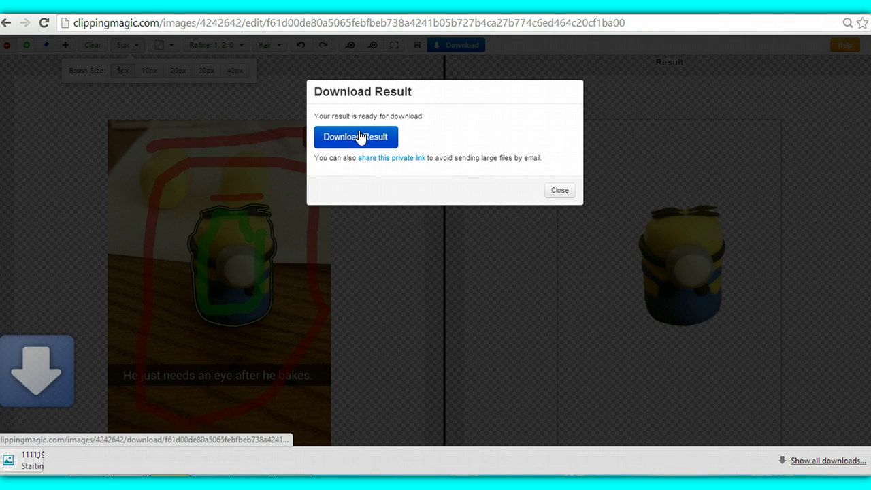
click(100, 453)
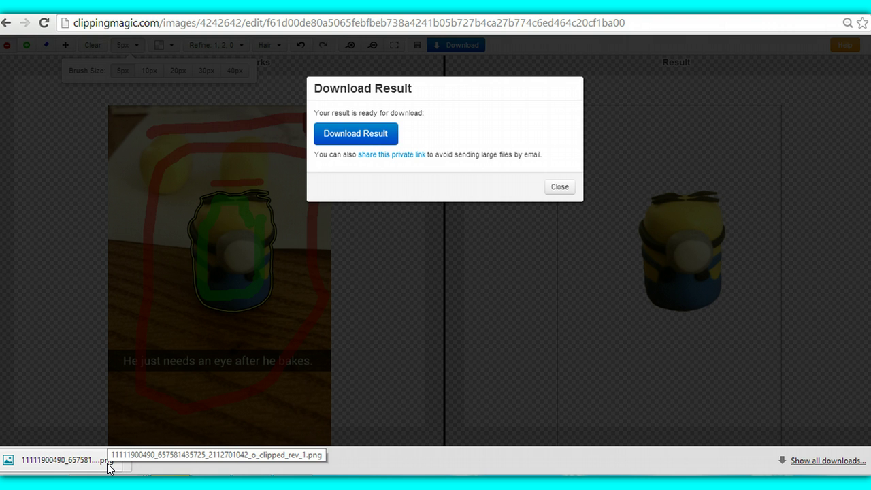
click(126, 460)
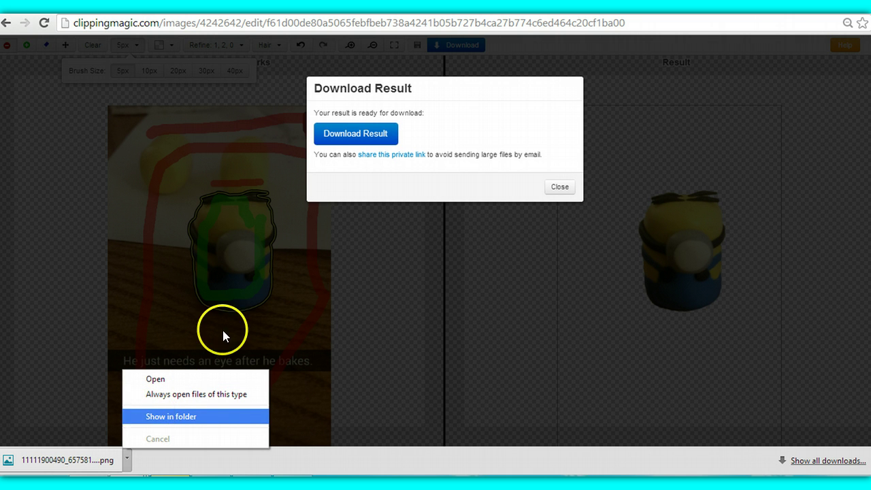
click(497, 268)
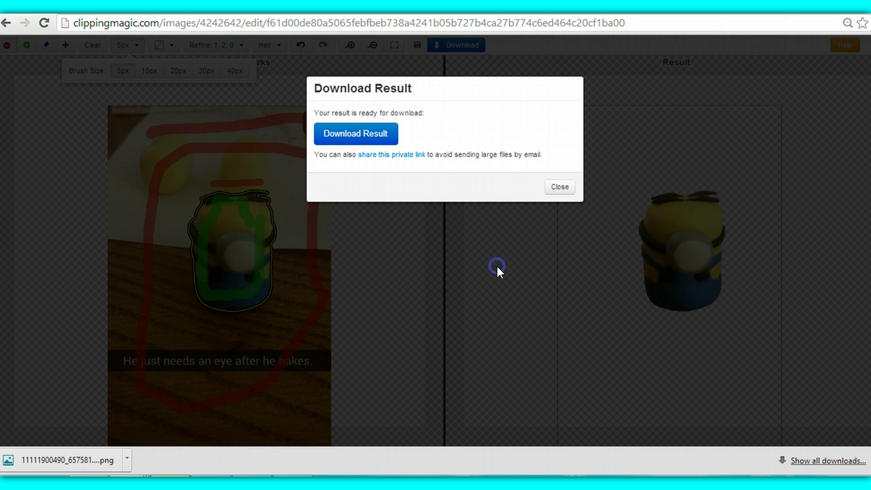
Close the Download Result dialog and load picmonkey.com in a new browser tab
click(559, 187)
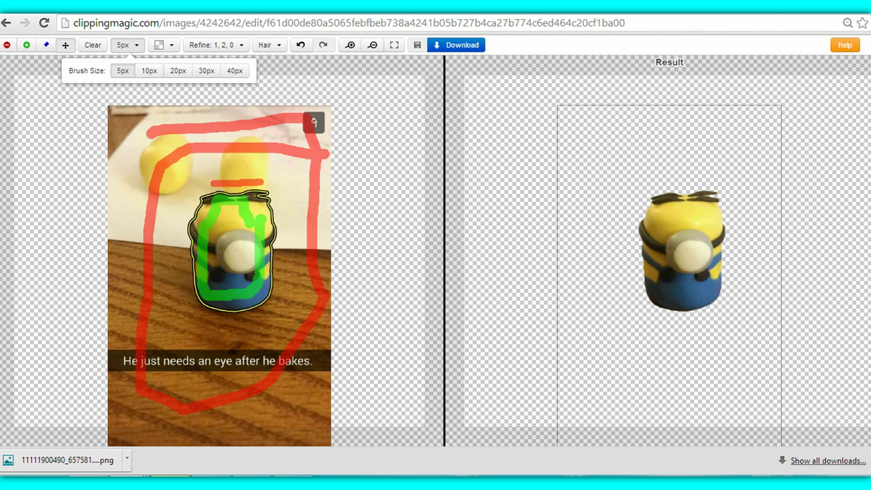
click(809, 8)
click(706, 26)
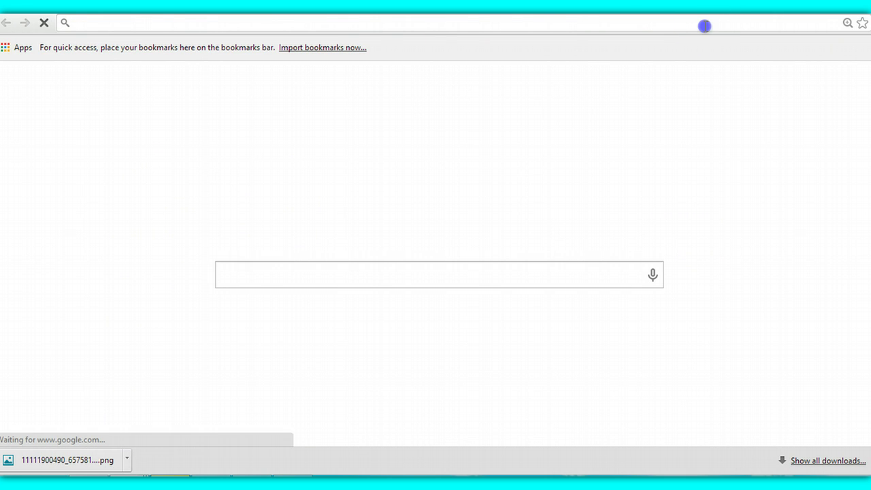
text(picmonkey.com)
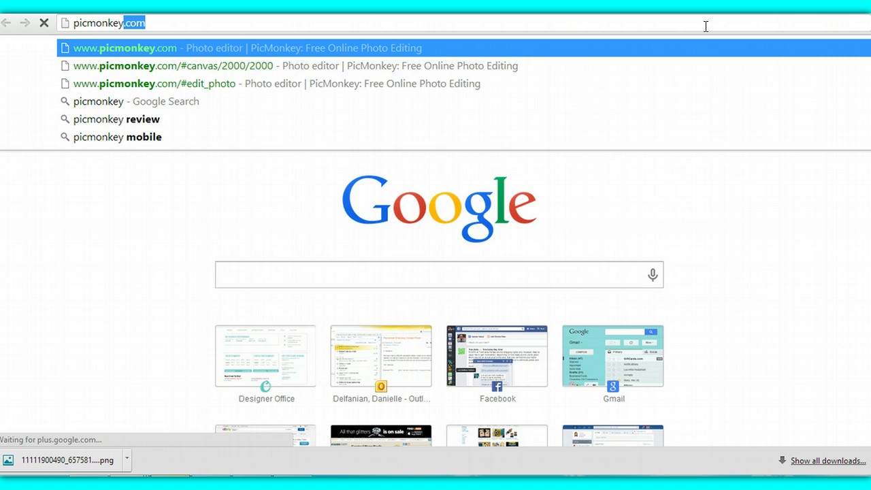
key(Return)
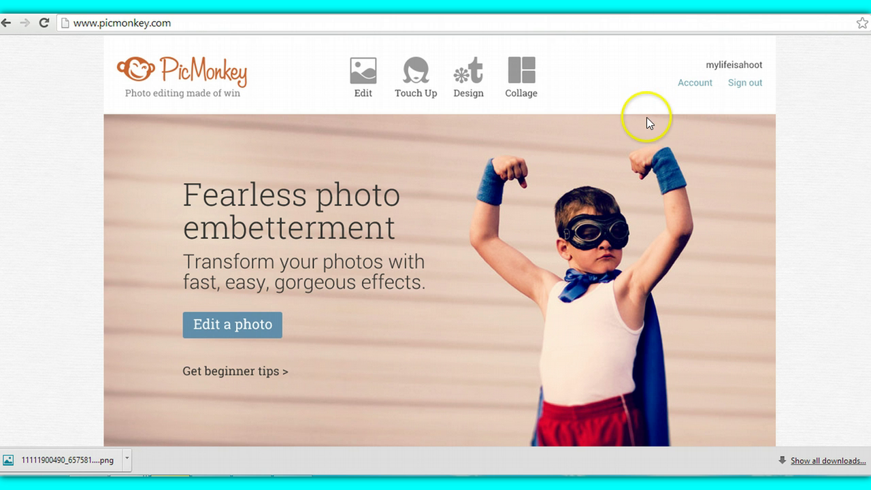
Start a blank white square canvas from PicMonkey's Design menu
mouse_move(461, 72)
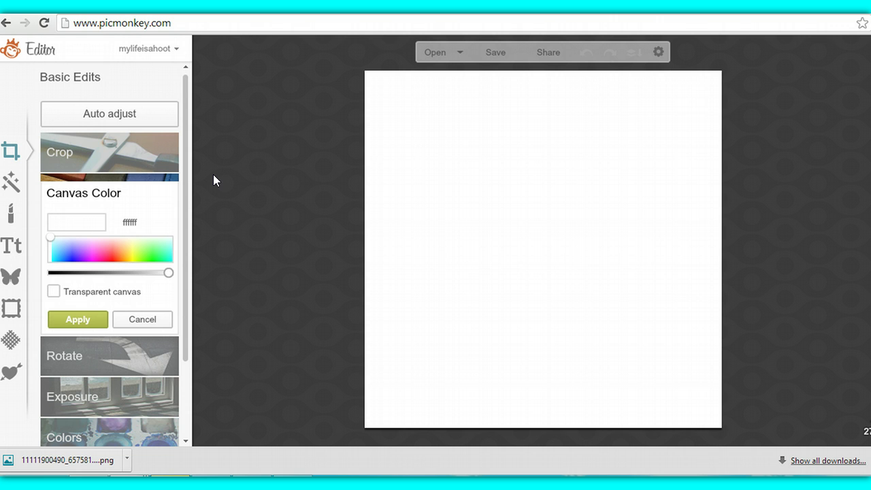
Add the clipped_rev_2 minion image from Downloads as a Your Own overlay
click(12, 276)
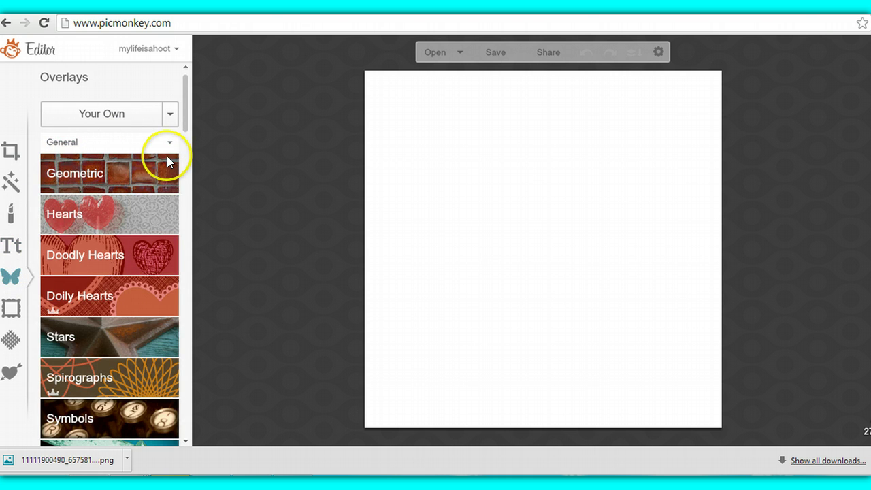
drag(185, 122, 186, 95)
click(169, 57)
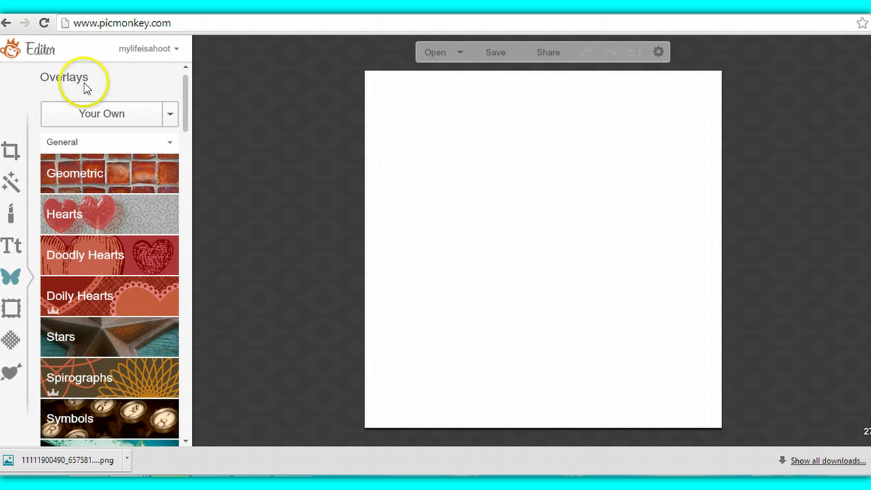
click(116, 115)
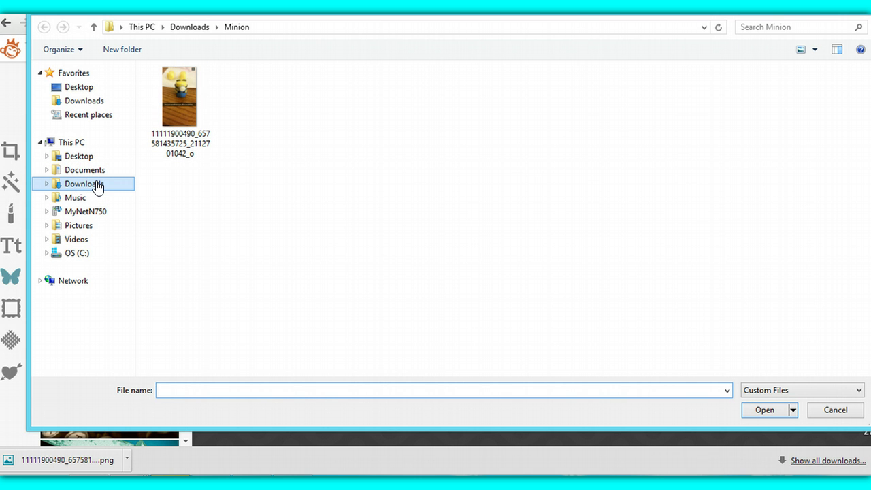
click(98, 185)
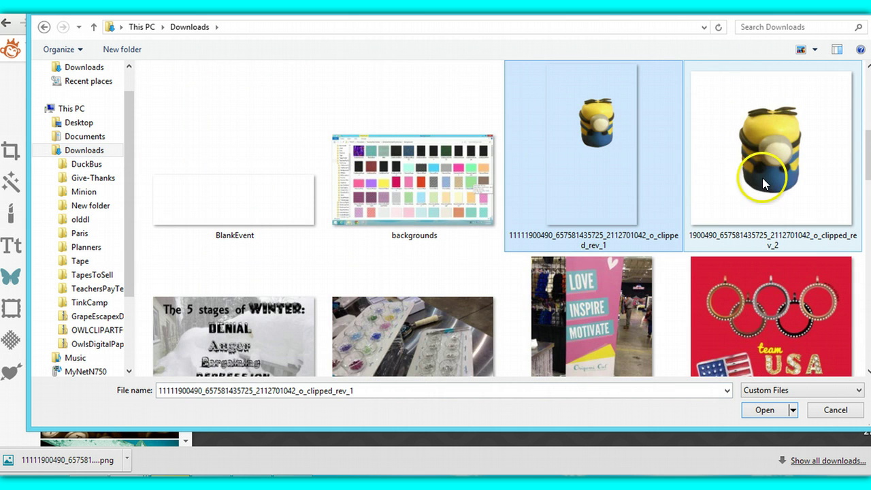
double_click(744, 174)
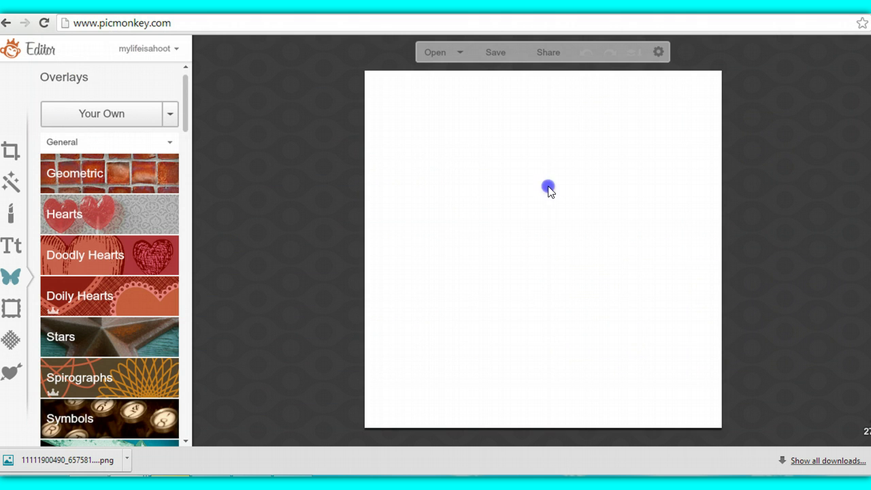
drag(575, 226, 725, 37)
drag(572, 214, 539, 223)
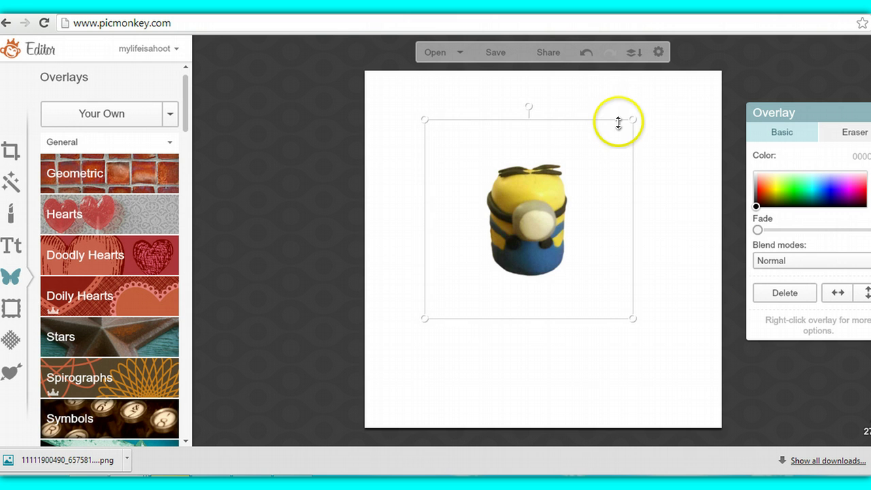
drag(636, 120, 655, 117)
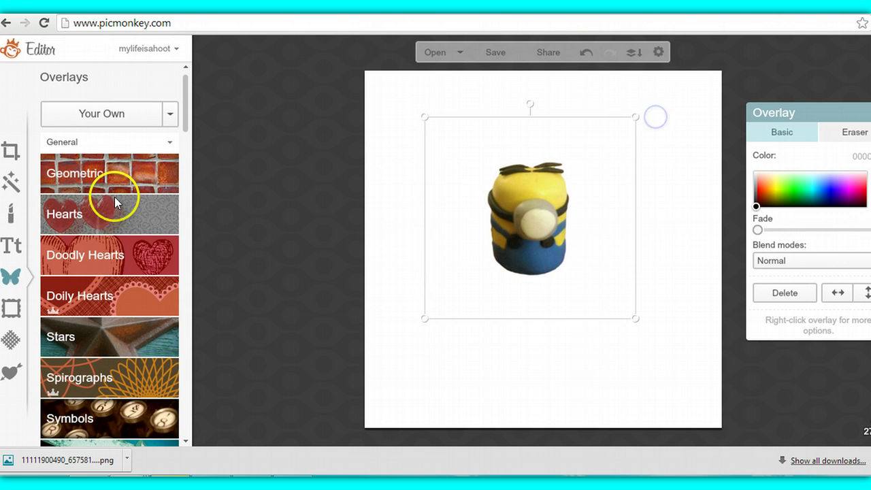
click(11, 150)
click(80, 187)
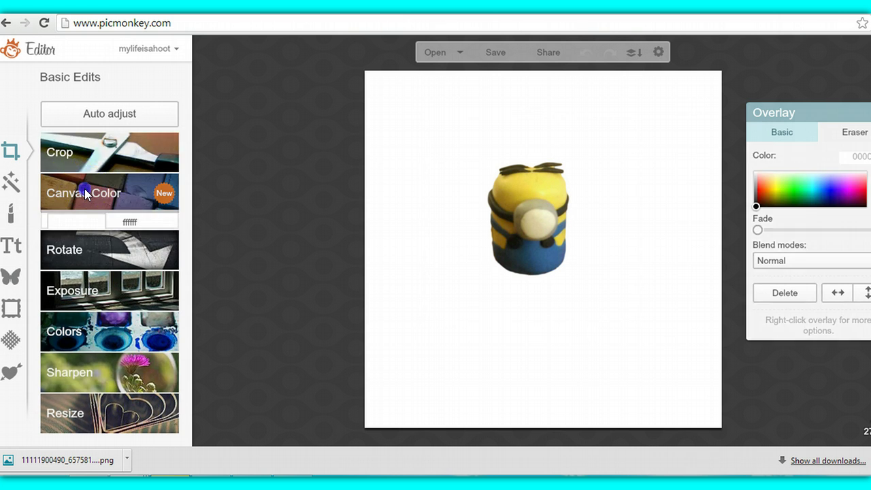
mouse_move(50, 236)
mouse_down()
mouse_move(93, 251)
mouse_move(110, 245)
mouse_move(102, 245)
mouse_up()
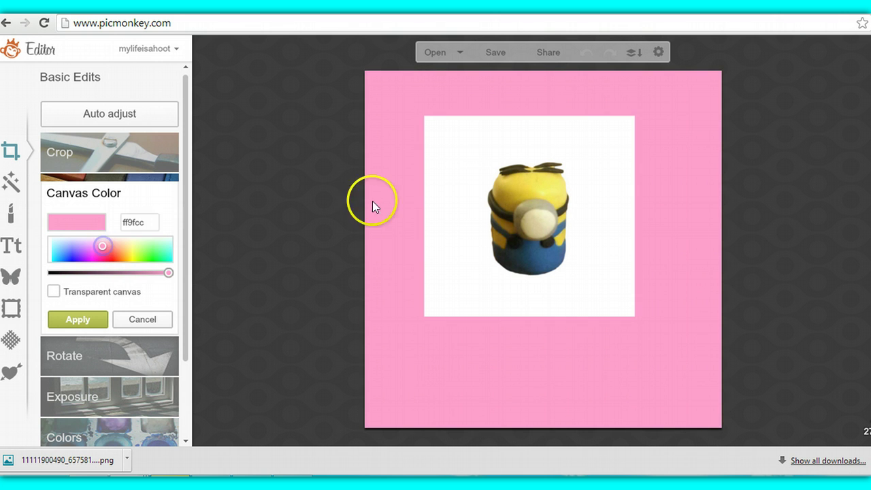
click(142, 320)
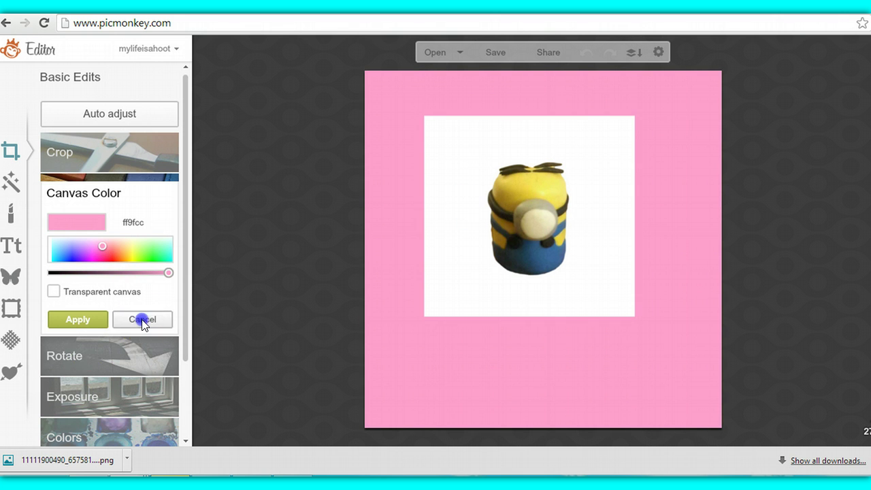
click(505, 242)
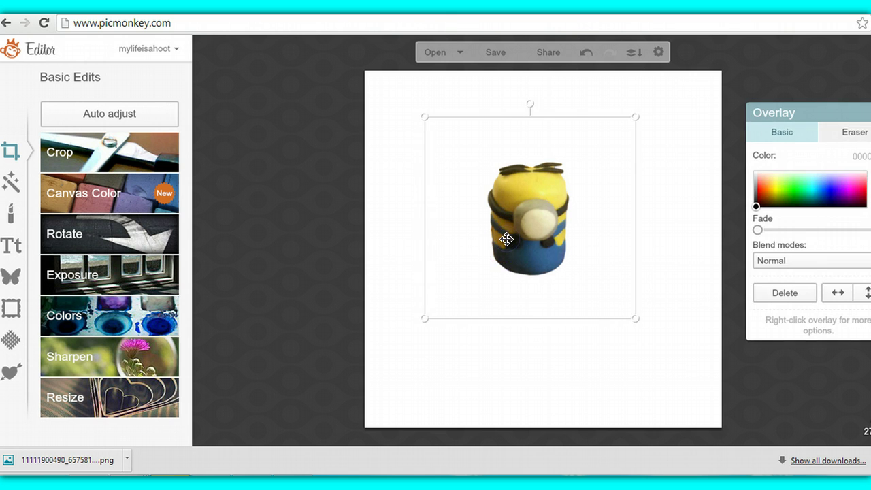
key(Delete)
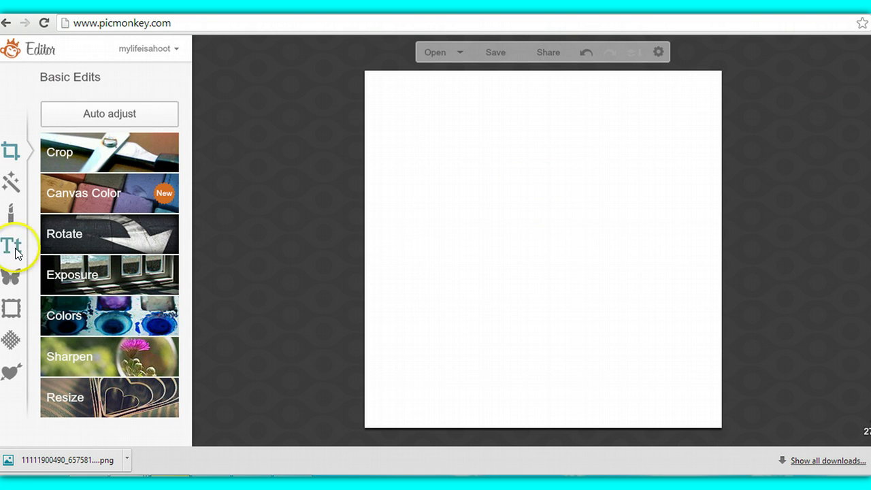
Add the clipped minion PNG from Downloads as an overlay, enlarge it and nudge it down
click(12, 274)
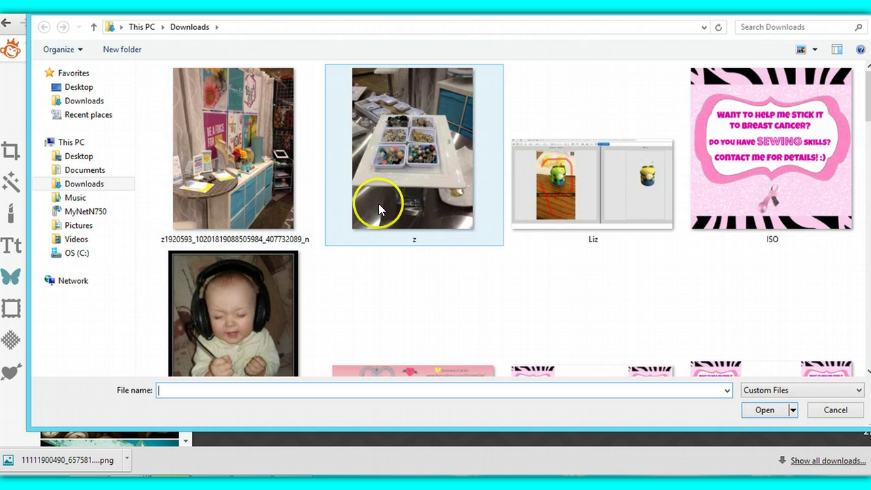
click(378, 203)
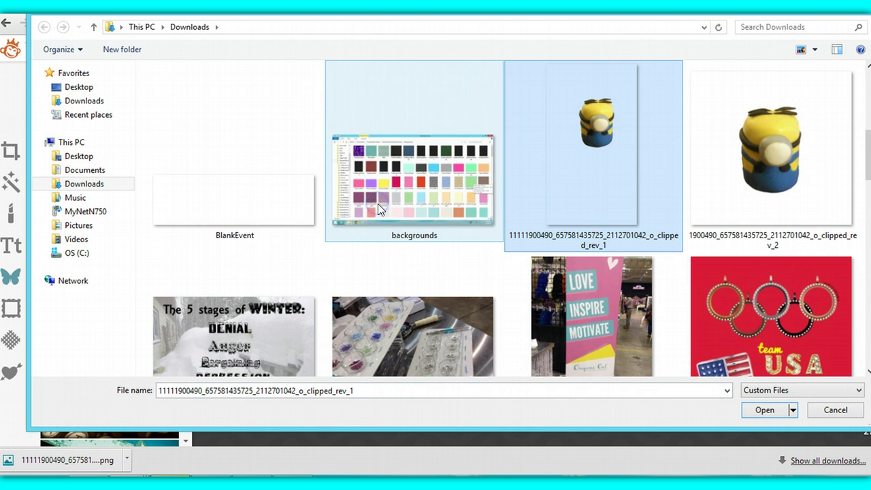
double_click(604, 202)
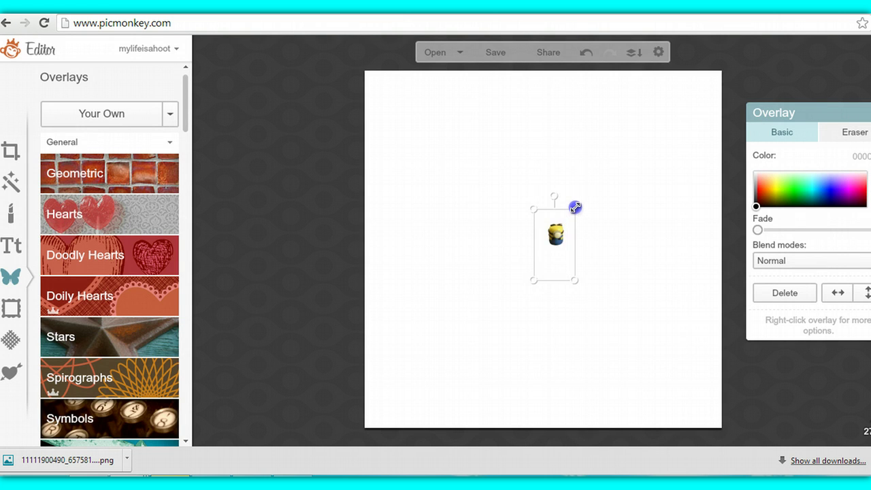
drag(574, 207, 603, 117)
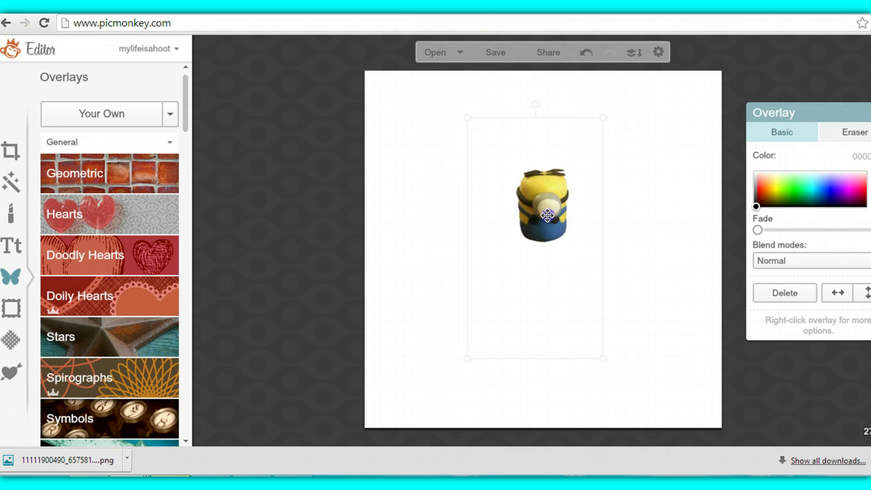
drag(546, 216, 546, 219)
Preview trial canvas colours in Basic Edits' Canvas Color, landing on coral ff6a5d
click(15, 161)
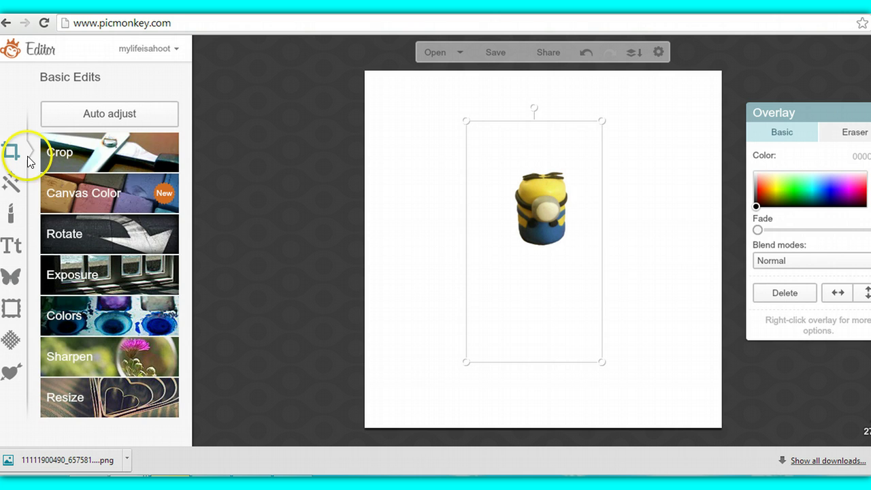
click(95, 190)
mouse_move(111, 245)
mouse_down()
mouse_move(121, 257)
mouse_move(146, 248)
mouse_move(89, 249)
mouse_move(139, 249)
mouse_move(112, 250)
mouse_move(122, 256)
mouse_up()
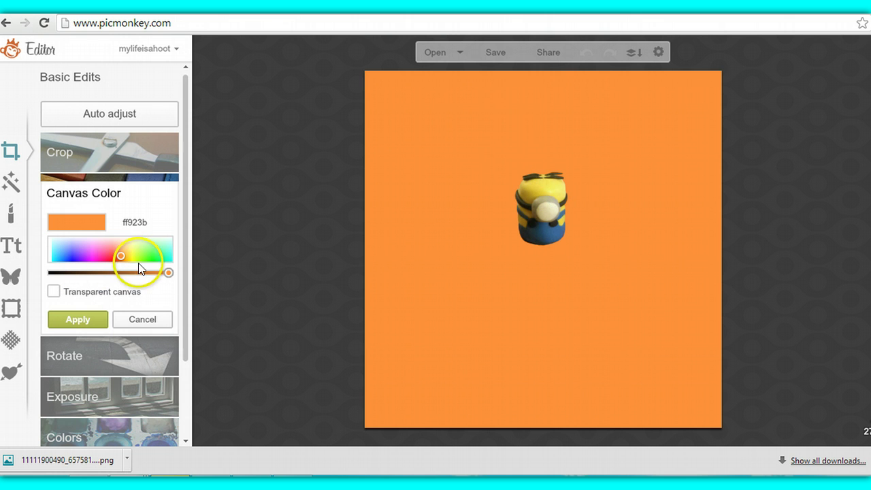
Apply orange ff923b to the canvas, then enlarge the minion and place it at lower left
click(90, 319)
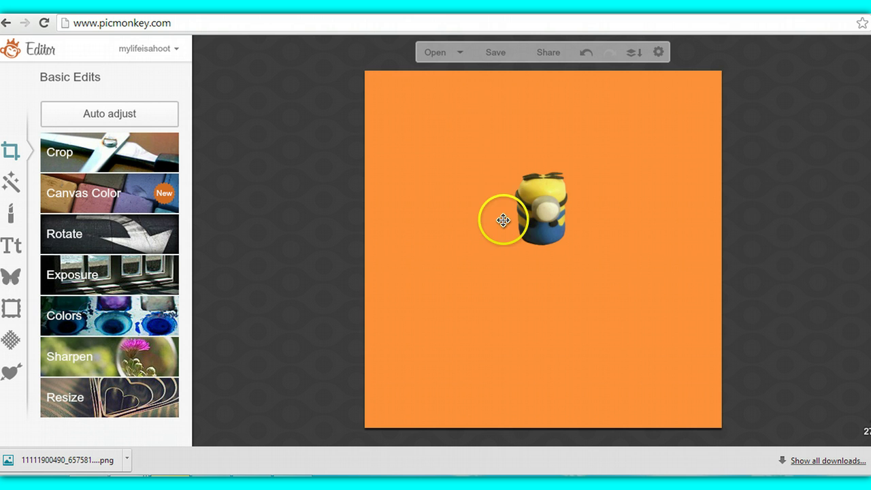
click(522, 210)
drag(599, 119, 672, 28)
drag(583, 121, 518, 311)
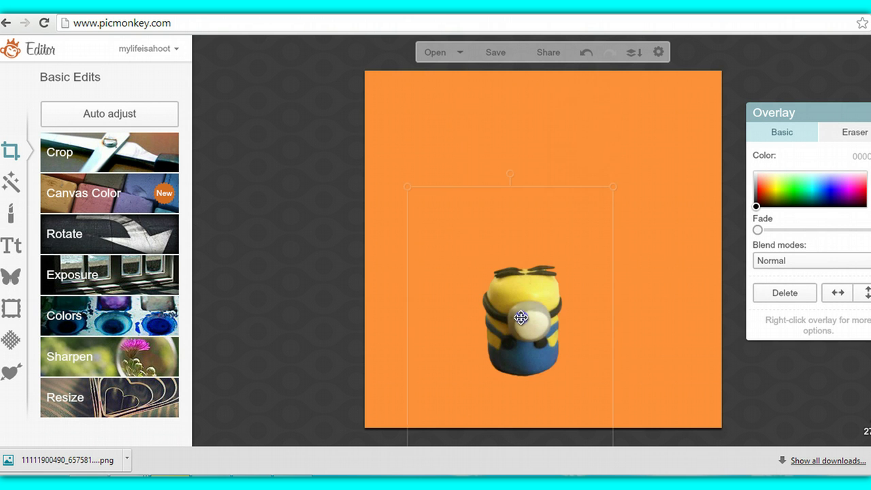
drag(612, 191, 696, 81)
drag(490, 238, 409, 322)
click(243, 263)
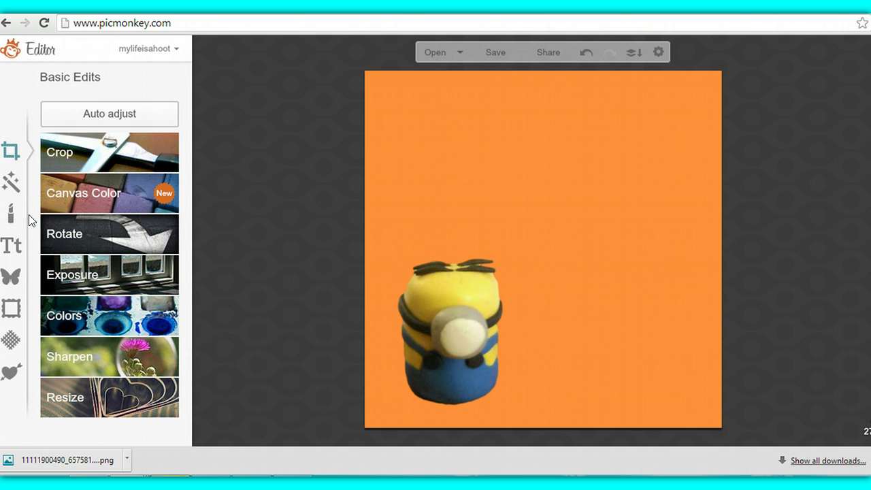
Add a black circle from the Geometric overlays and shrink it to about half size
click(10, 271)
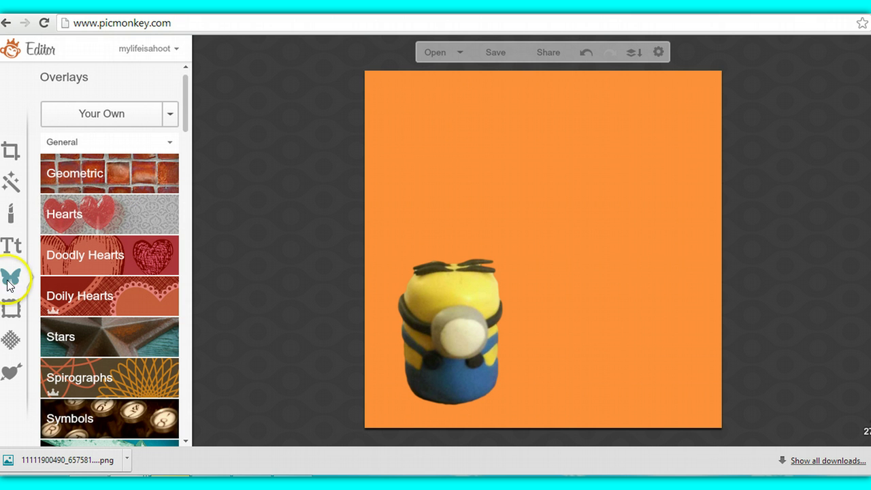
click(70, 170)
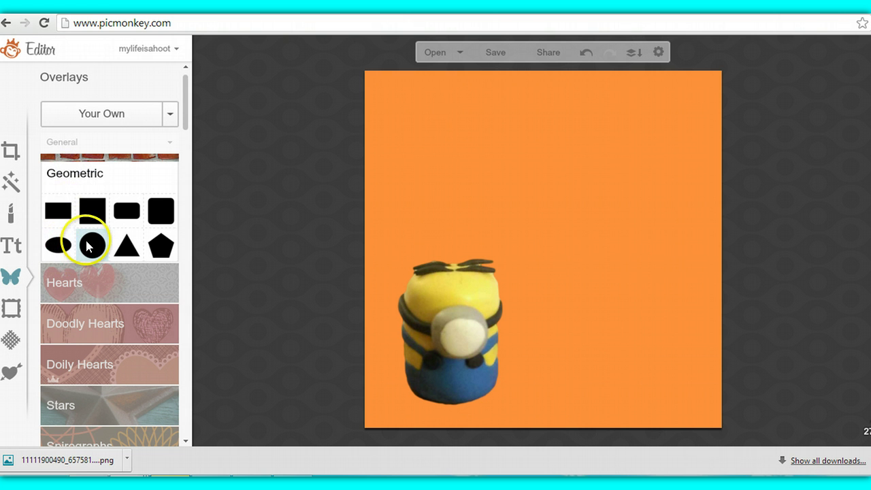
click(87, 246)
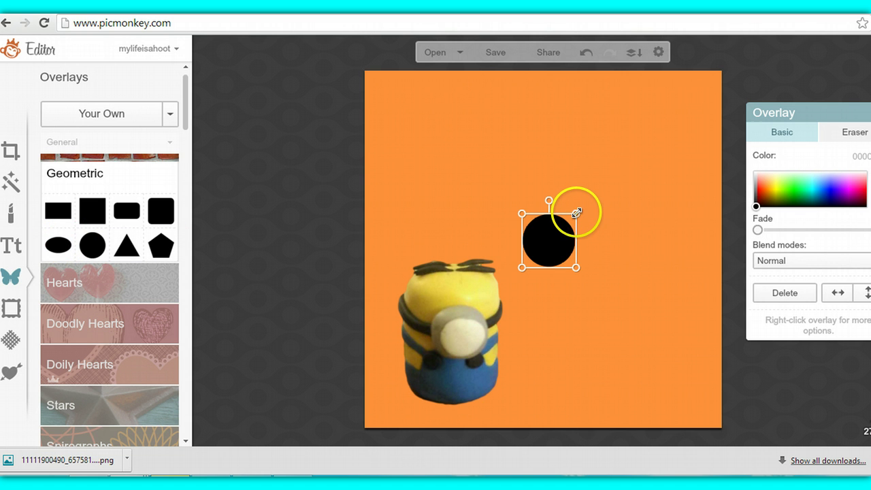
drag(576, 209, 464, 341)
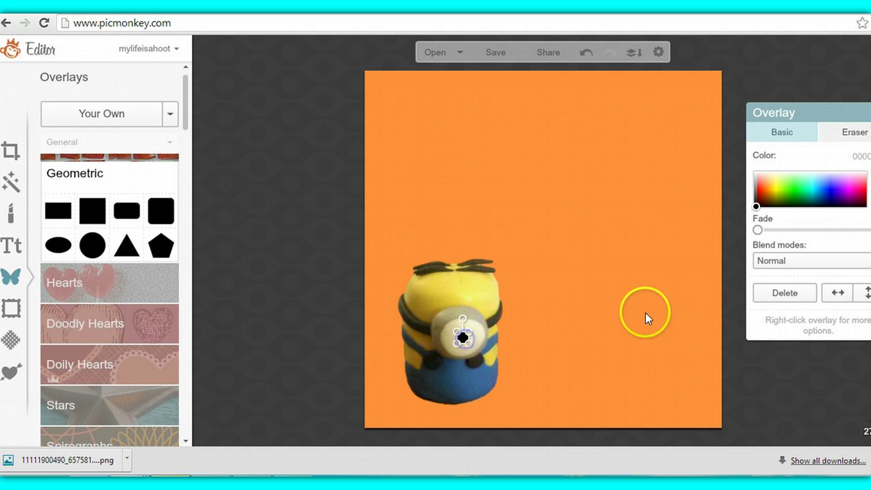
Fade the circle slightly and fit it into the minion's goggle as its pupil, then bring up the text tools
click(757, 231)
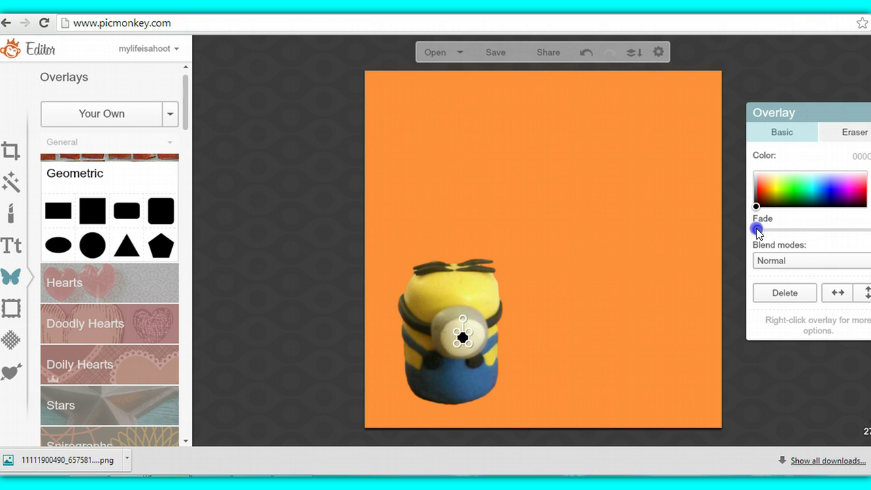
drag(766, 230, 780, 230)
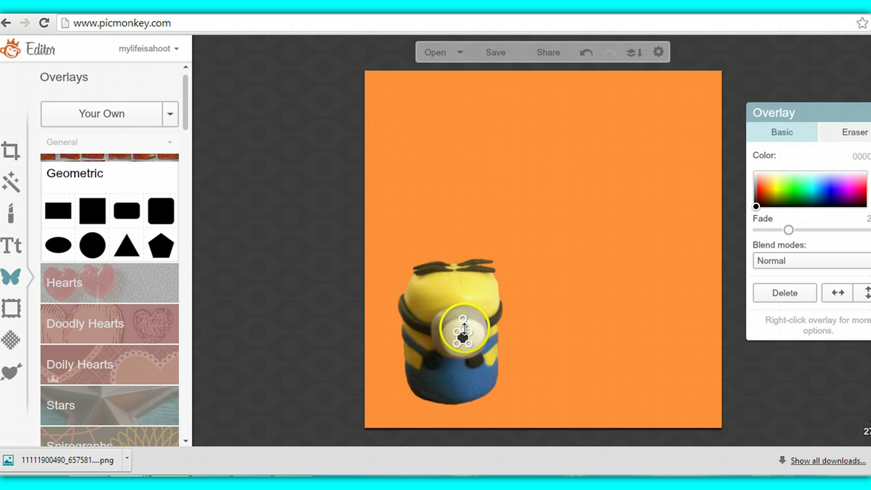
click(473, 332)
drag(473, 332, 478, 336)
click(302, 277)
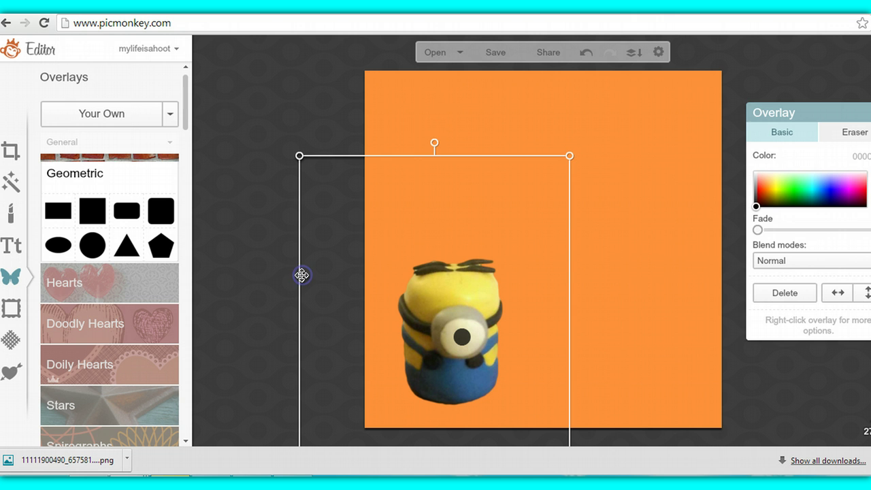
click(223, 119)
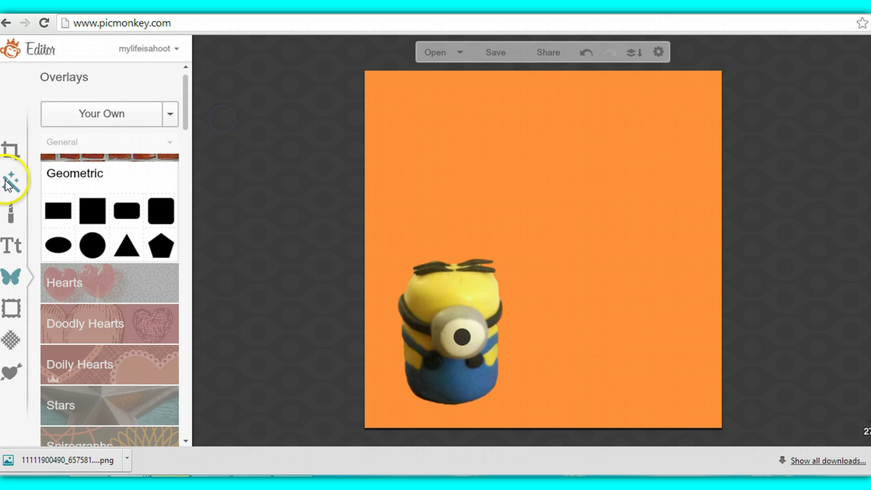
click(21, 249)
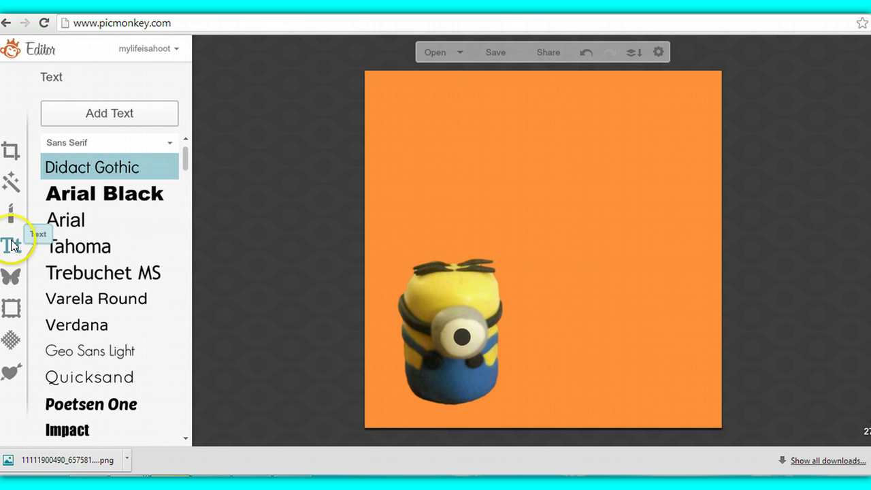
Scroll the Text panel's font list and choose Poetsen One
click(13, 250)
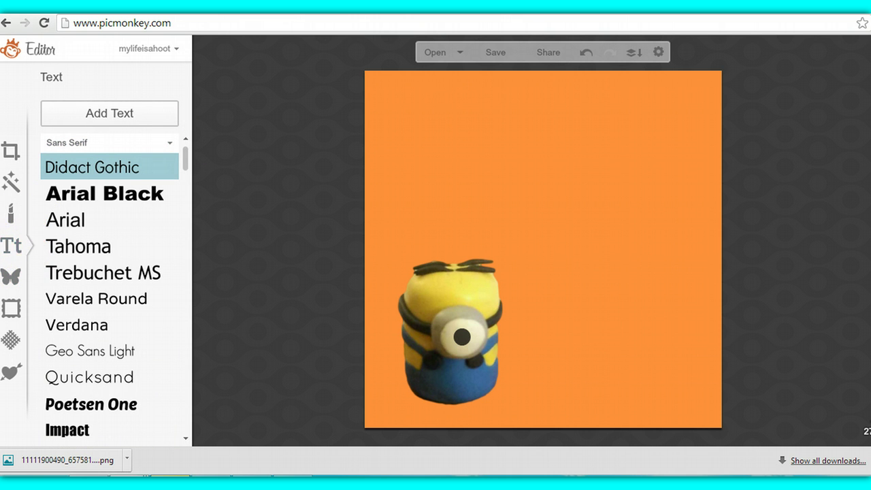
click(16, 249)
mouse_move(178, 169)
mouse_down()
mouse_move(188, 153)
mouse_move(188, 262)
mouse_move(186, 167)
mouse_up()
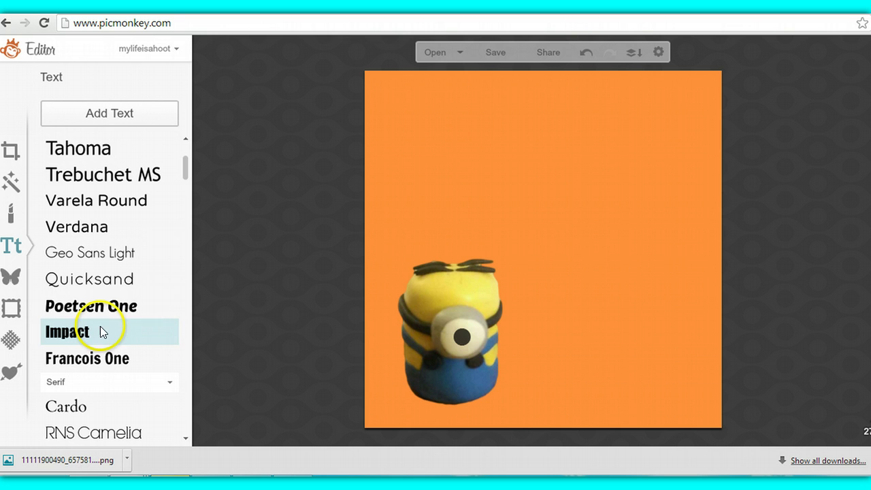
click(108, 306)
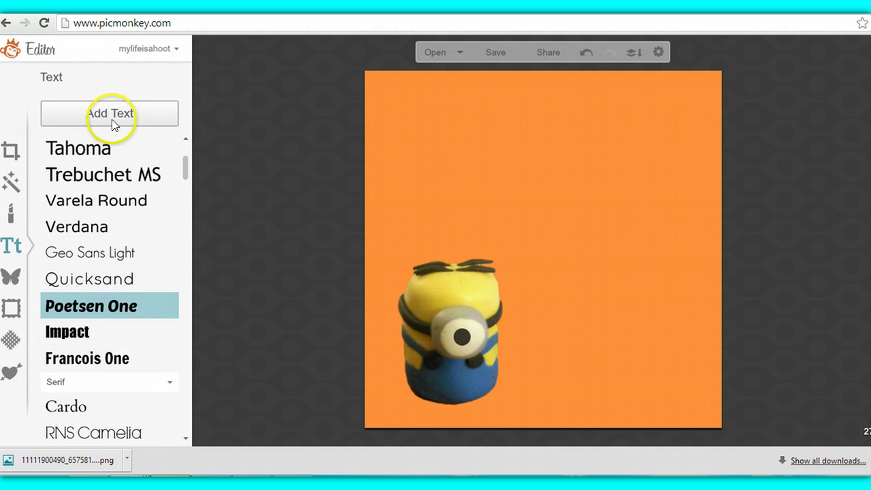
Add a text box above the minion reading a greeting, 'You're one in a minion!!' and 'Thank you so much'
click(113, 114)
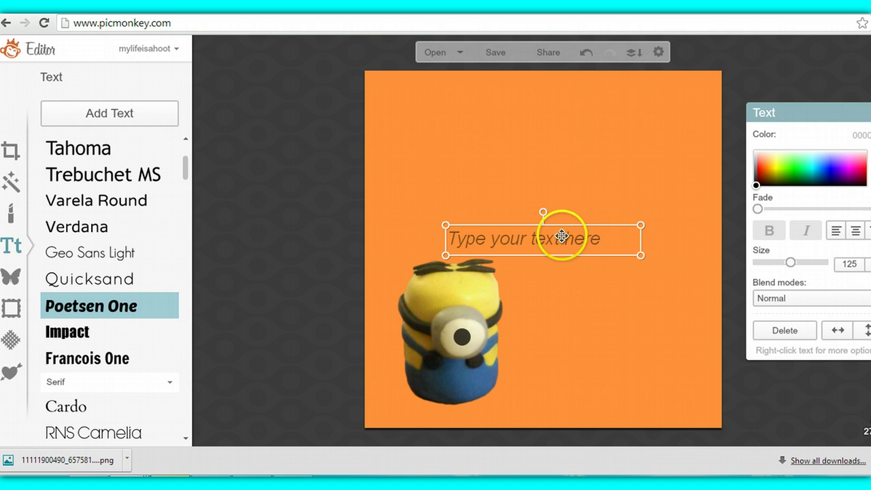
drag(561, 236, 536, 181)
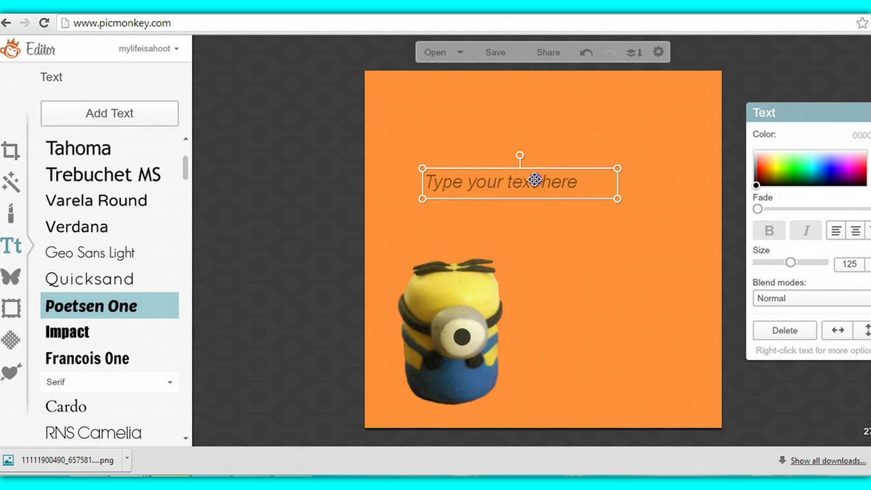
click(535, 179)
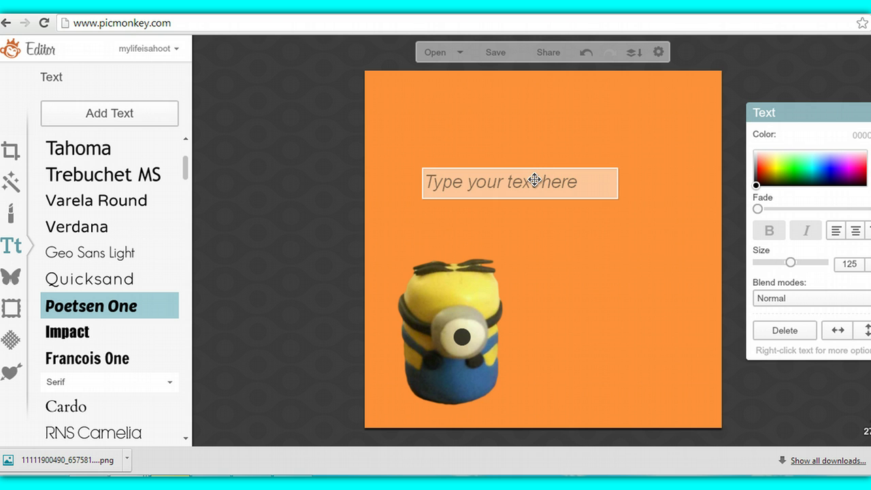
text(Lizz)
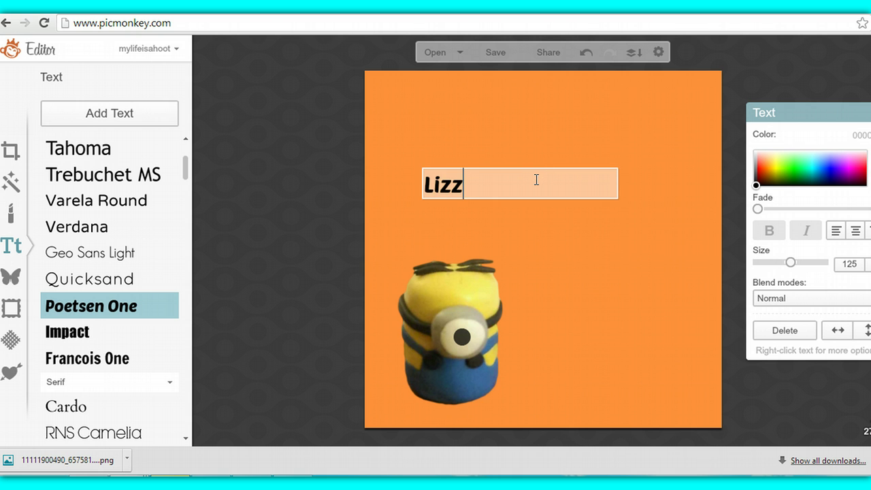
text( -)
key(Return)
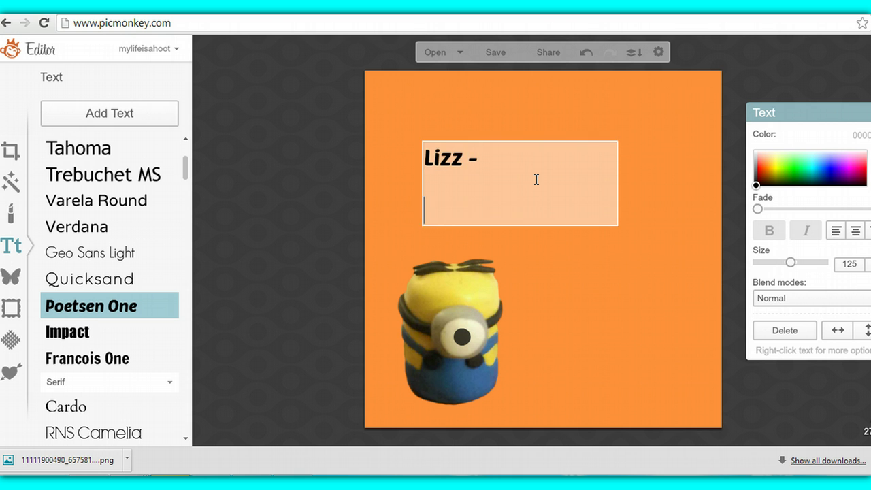
text(You're one in a m)
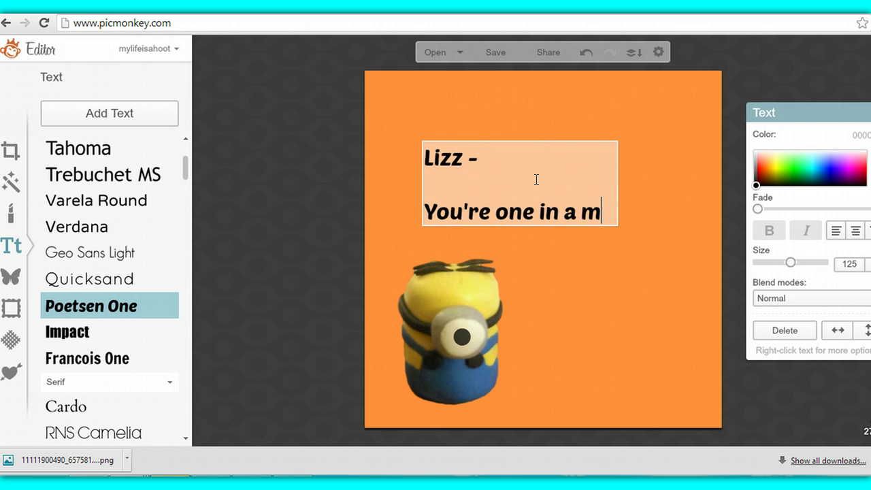
text(inion!!)
key(Return)
key(Return)
text(T)
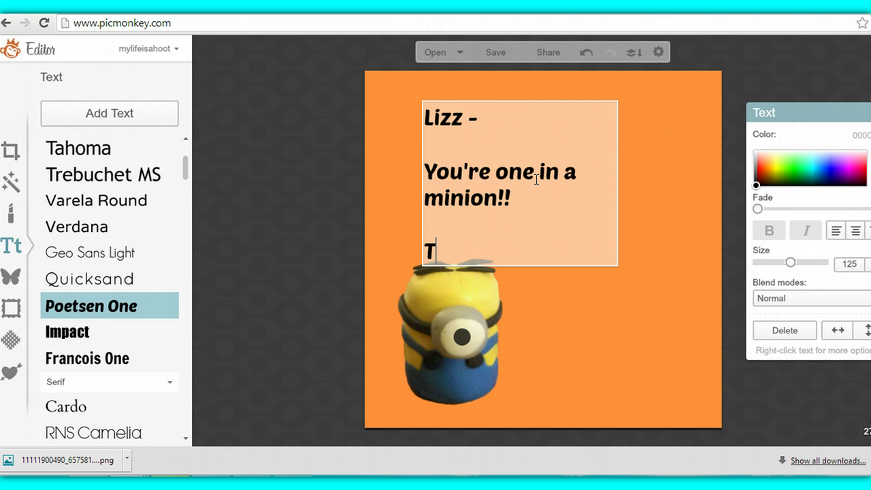
text(hank you so much!! :))
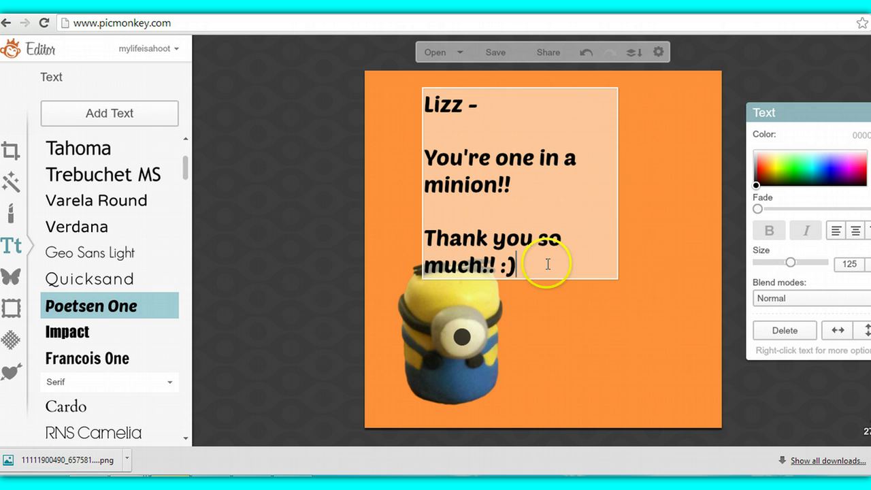
Select the message text and try sizes 111, 14 and 64 before settling on 81
drag(544, 262, 424, 93)
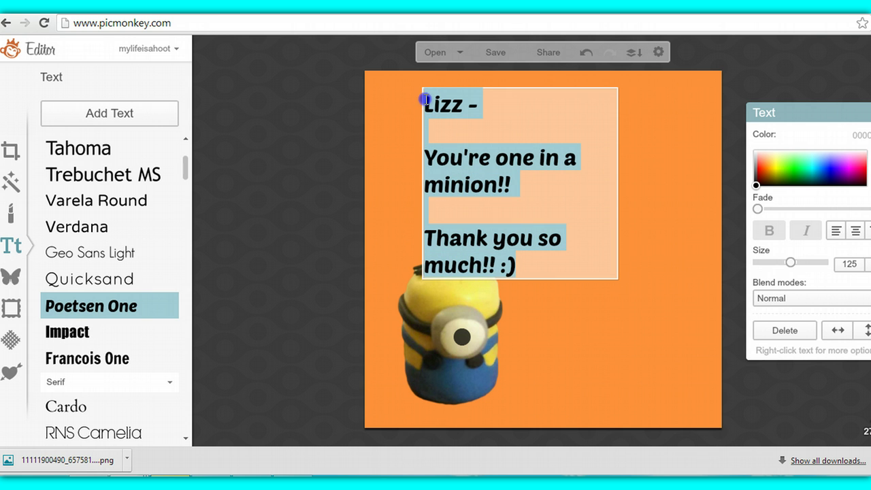
drag(828, 121, 793, 93)
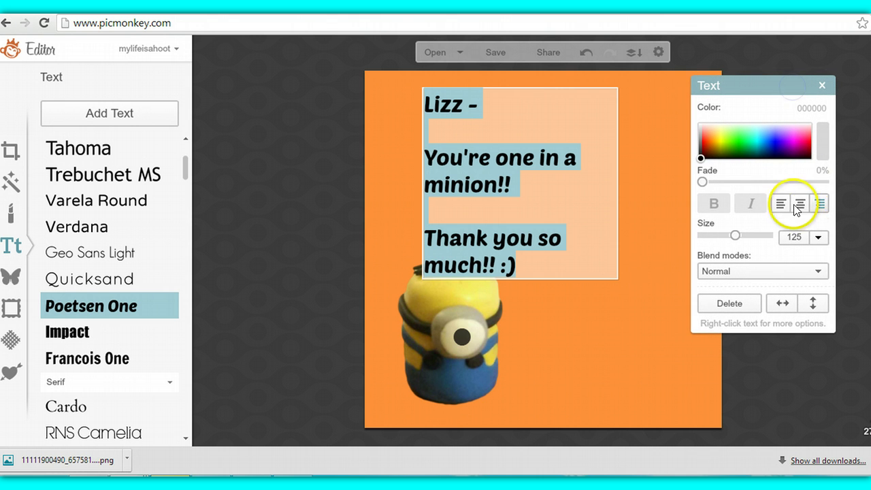
mouse_move(740, 234)
mouse_down()
mouse_move(754, 236)
mouse_move(725, 235)
mouse_move(732, 237)
mouse_up()
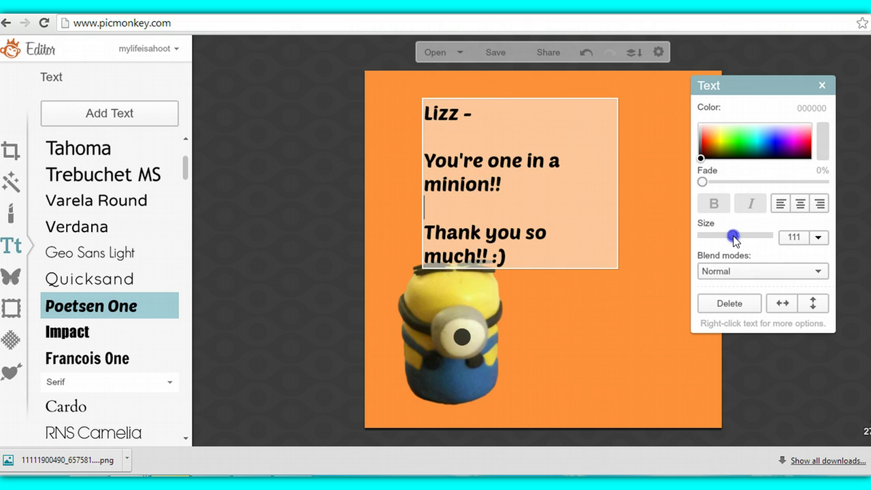
click(819, 237)
click(819, 238)
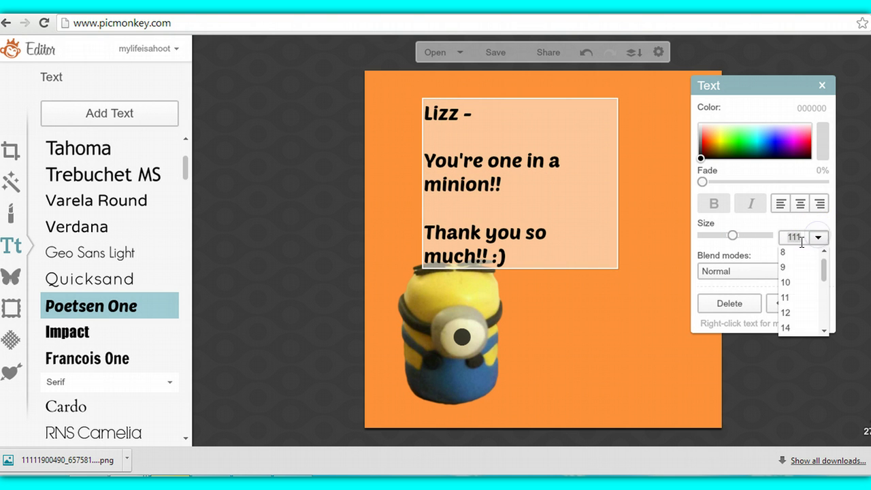
click(790, 325)
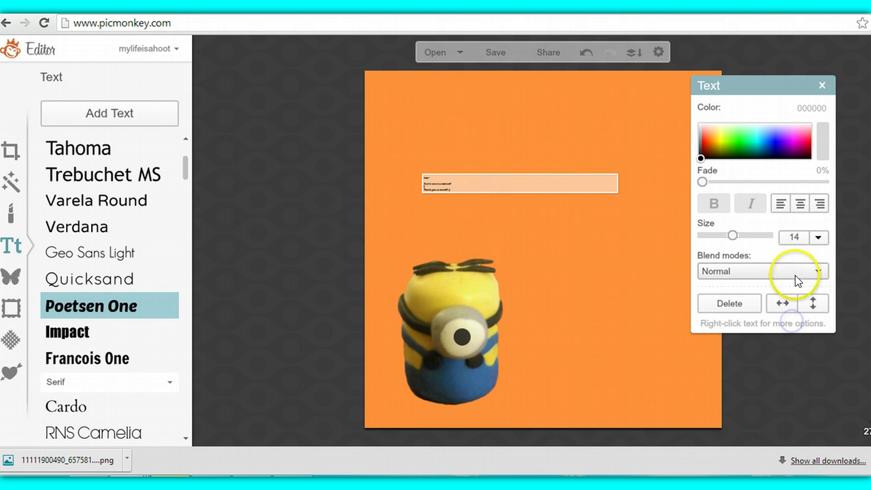
click(817, 236)
drag(824, 290, 824, 309)
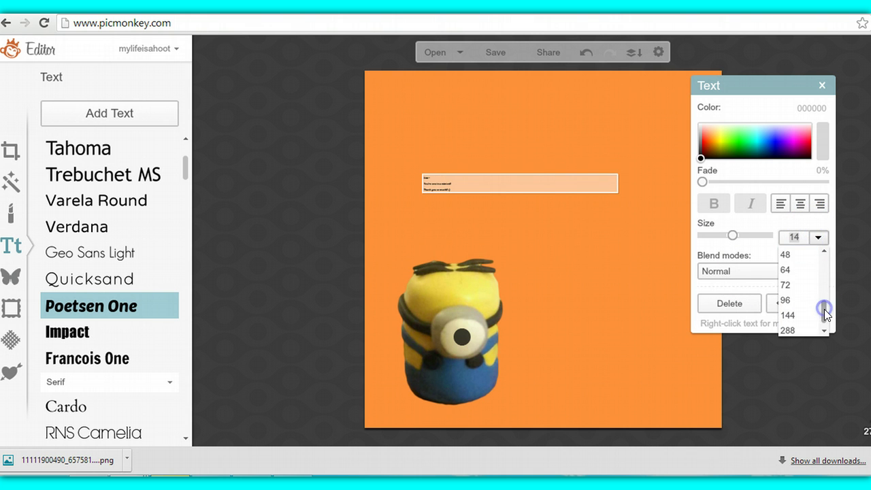
click(799, 271)
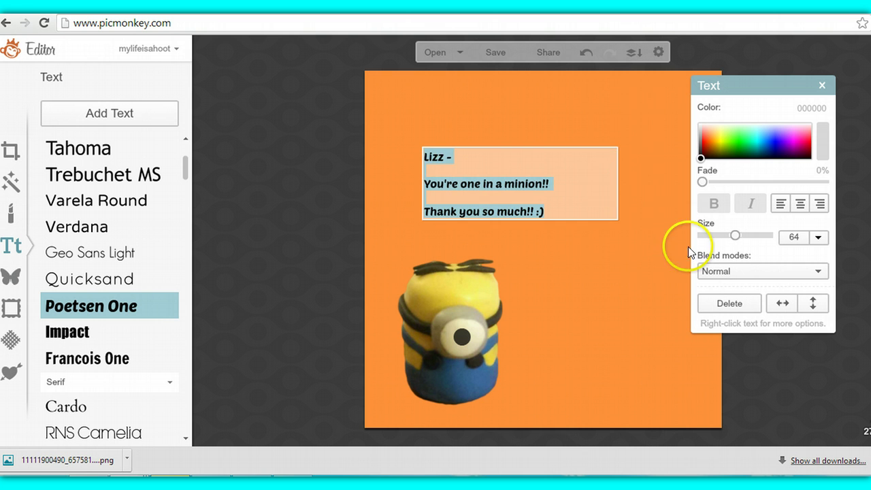
drag(735, 235, 740, 238)
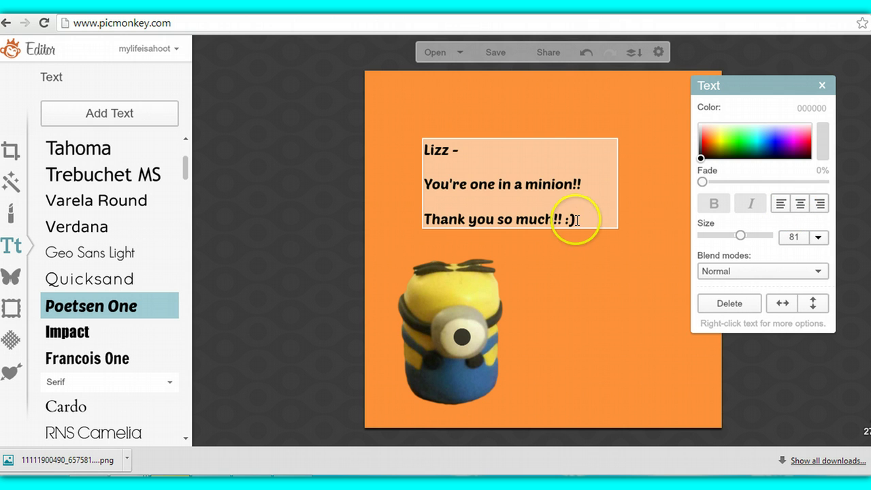
Centre-align the whole message, enlarge it to size 128 and move it right of the minion
drag(575, 219, 408, 149)
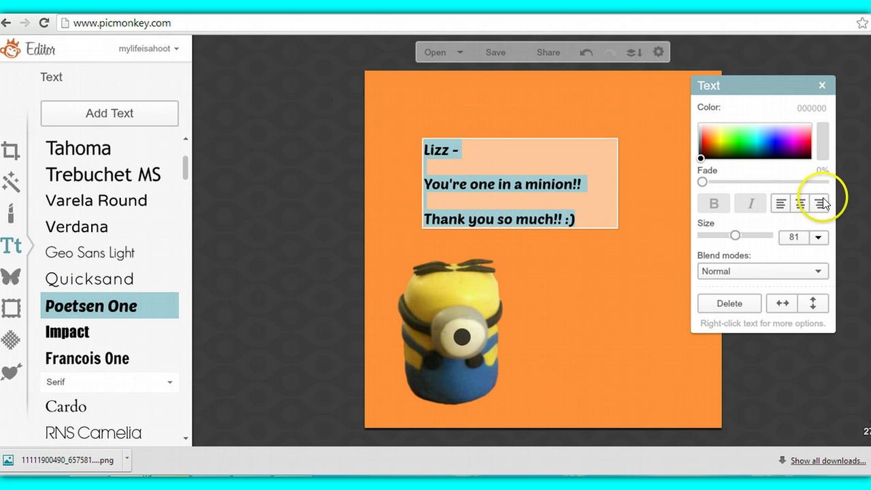
click(801, 203)
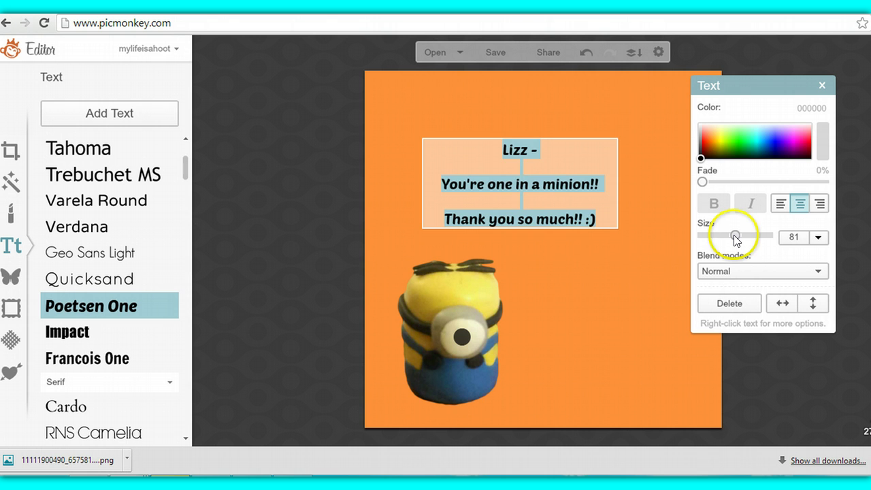
drag(735, 236, 746, 241)
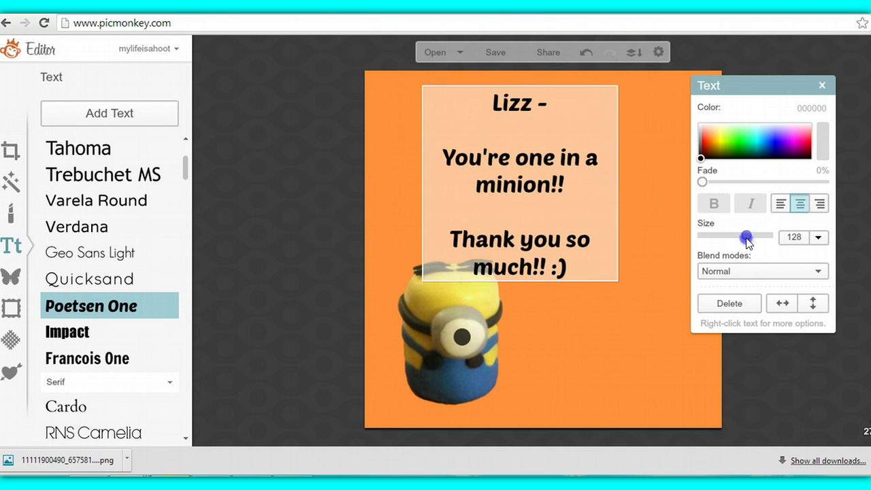
click(628, 215)
drag(550, 189, 616, 196)
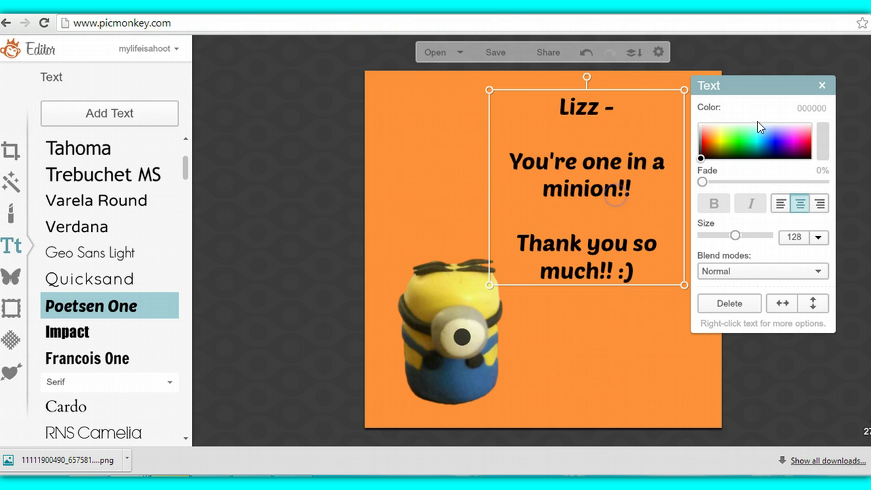
Preview a Museum Matte frame on the card with its outer thickness raised to 47
click(821, 85)
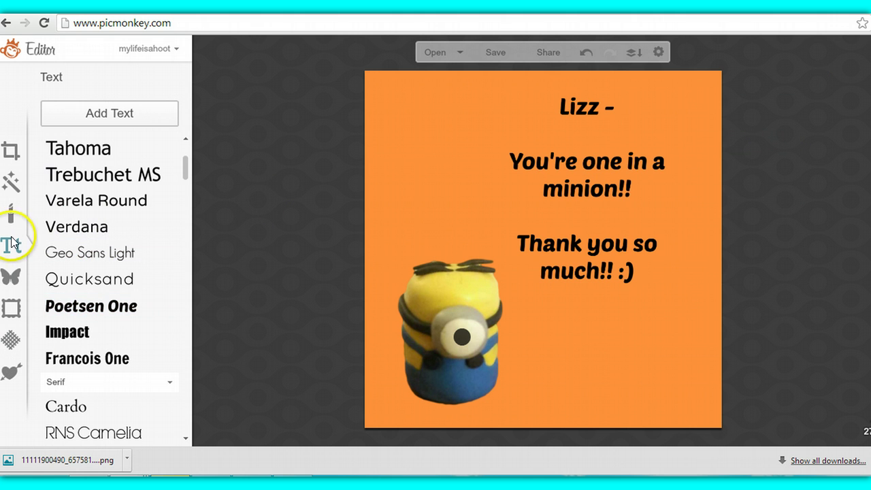
click(16, 308)
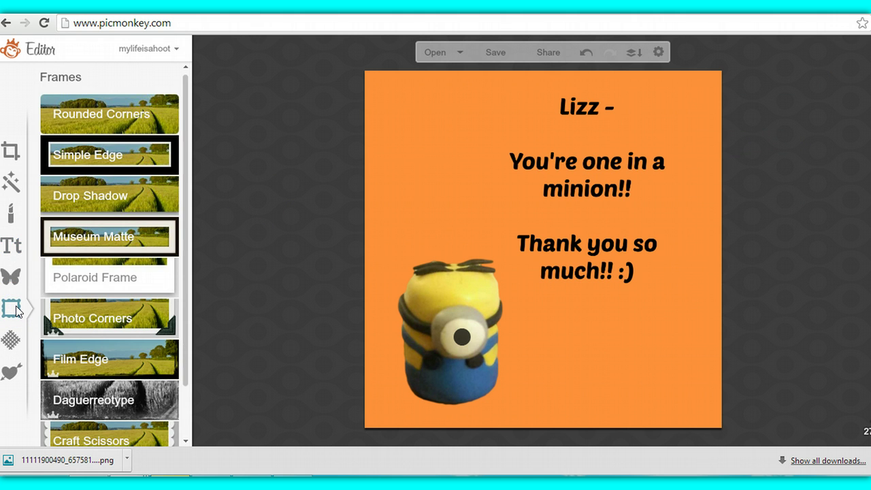
click(79, 245)
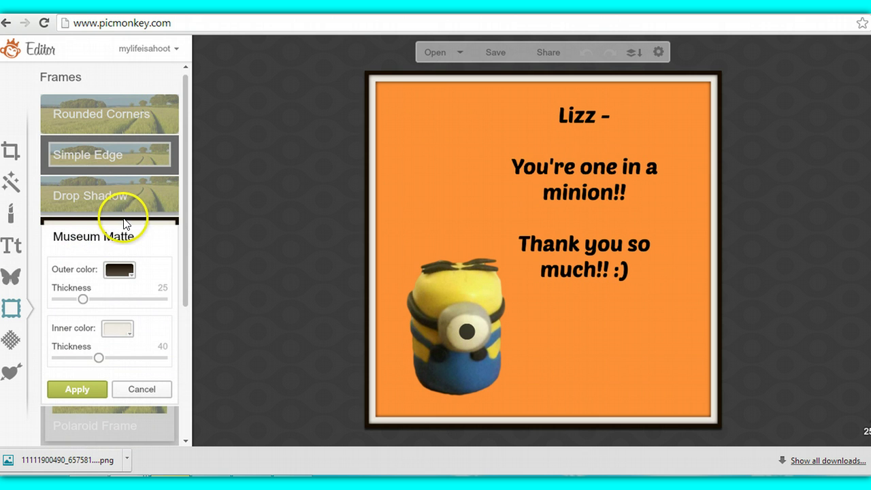
drag(80, 297, 107, 300)
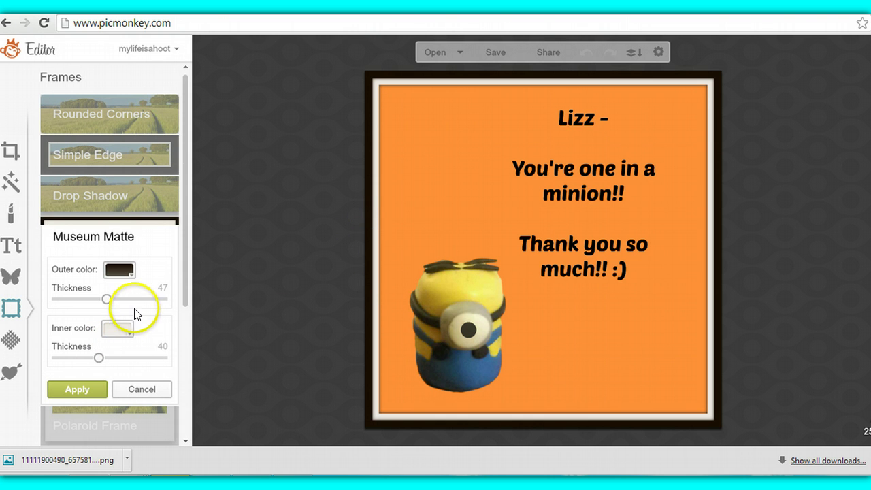
Colour the Museum Matte frame's outer border yellow and inner border blue, then apply the frame
click(129, 274)
click(188, 334)
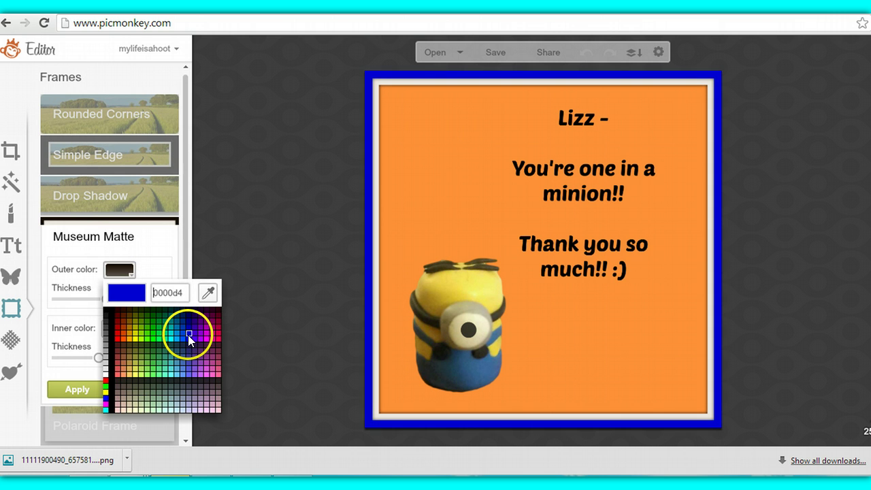
click(137, 337)
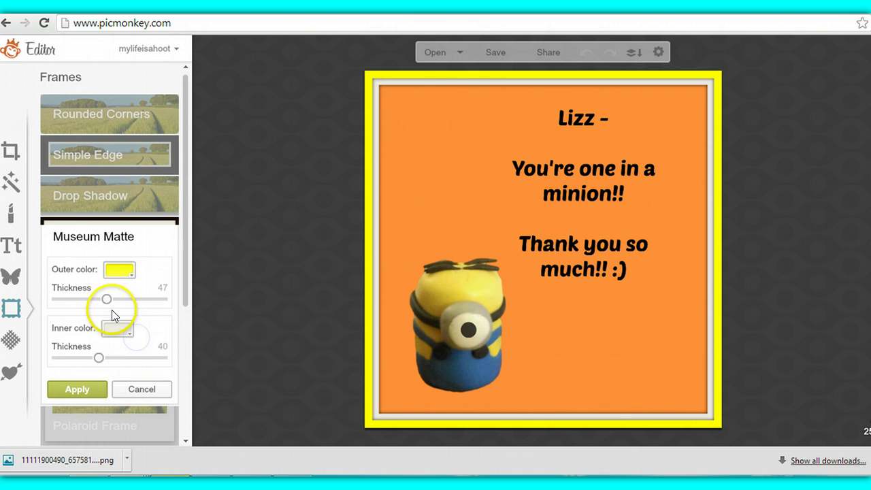
click(127, 332)
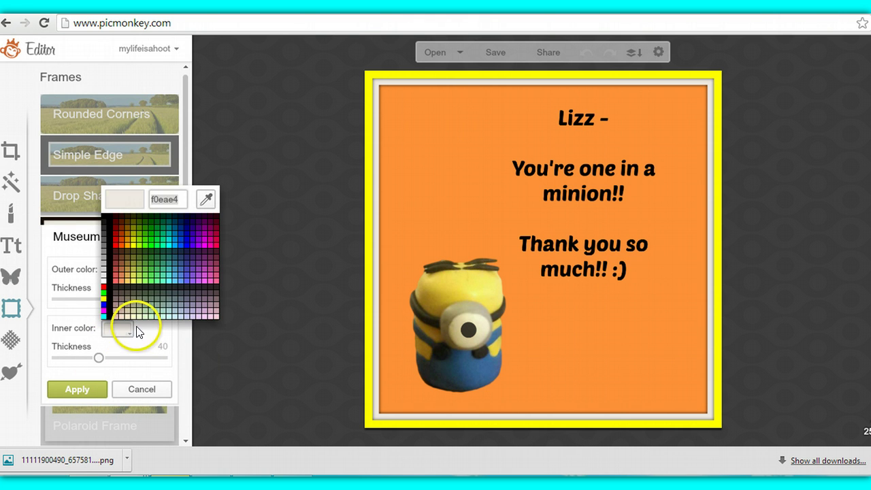
click(105, 306)
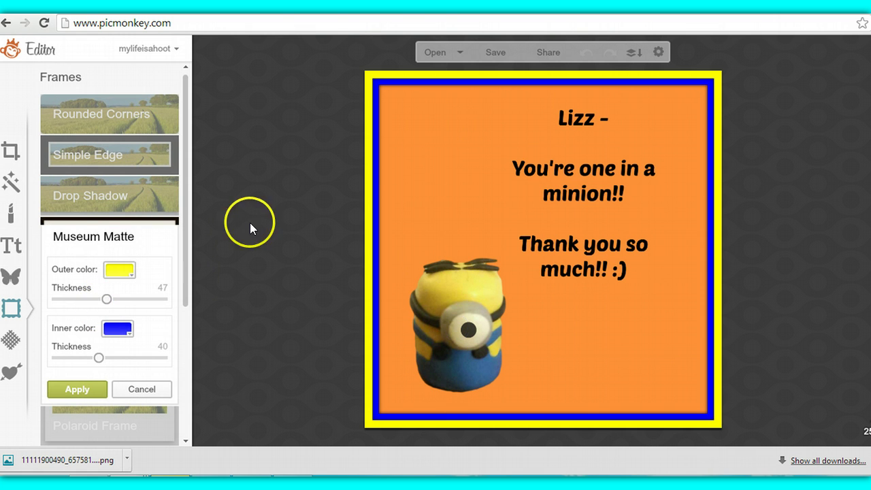
click(11, 277)
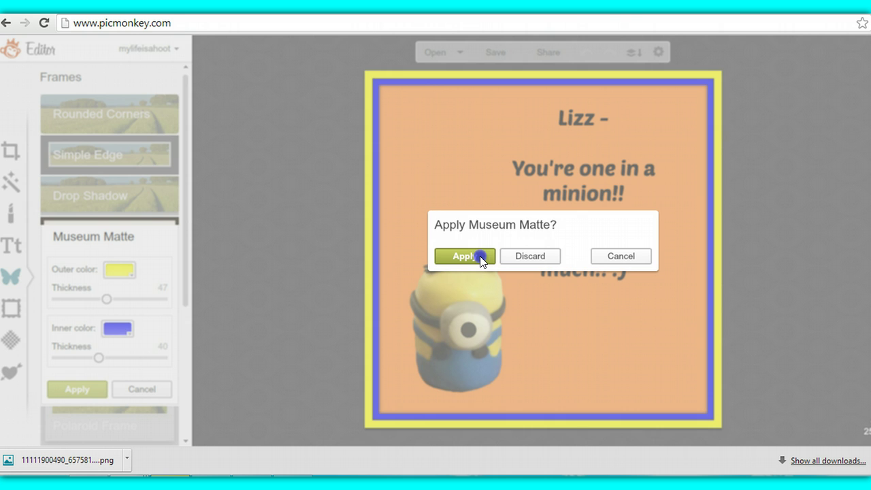
click(480, 255)
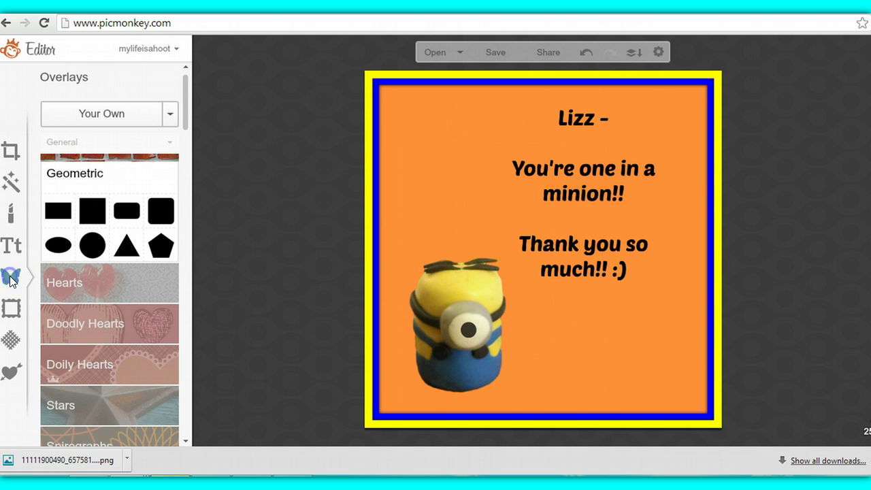
Add the clipped_rev_2 minion image as an overlay, enlarge it and place it at the card's top left
click(106, 115)
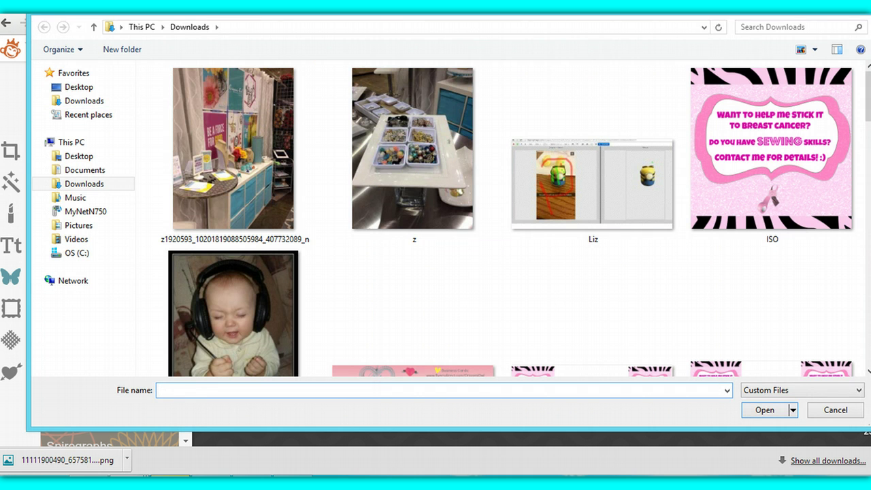
click(865, 112)
scroll(618, 130, down, 3)
click(617, 129)
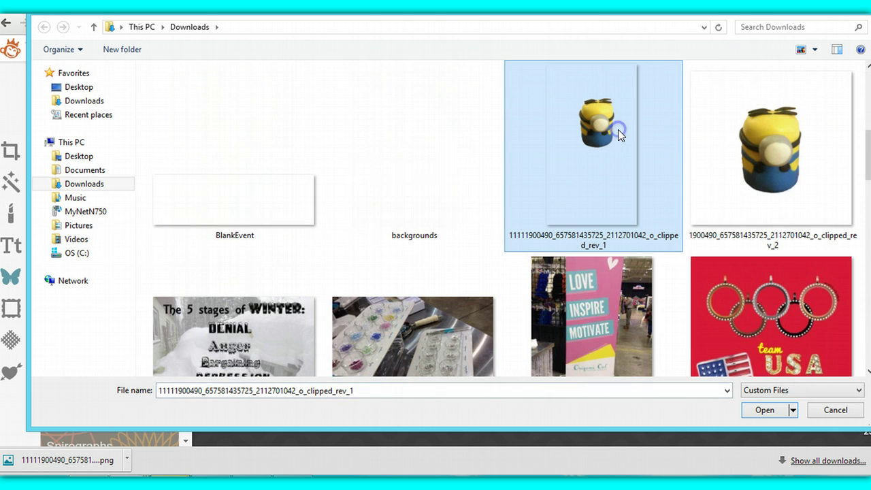
double_click(737, 153)
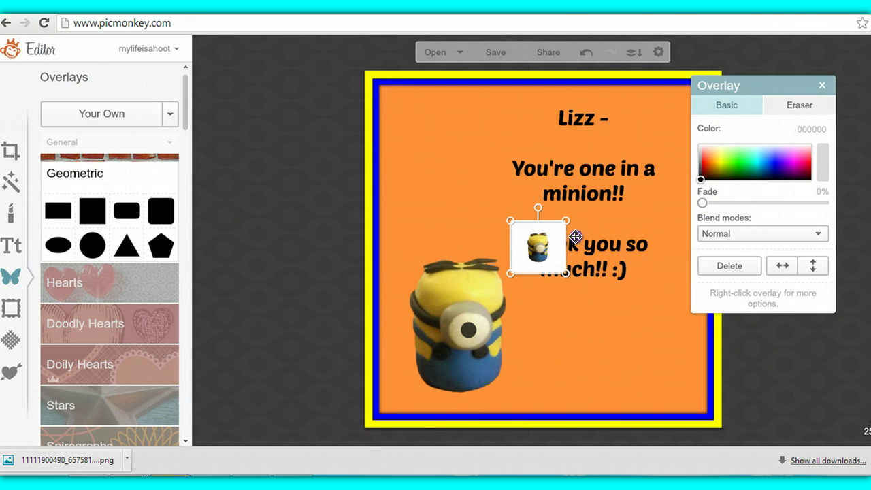
drag(563, 222, 673, 114)
drag(596, 176, 464, 159)
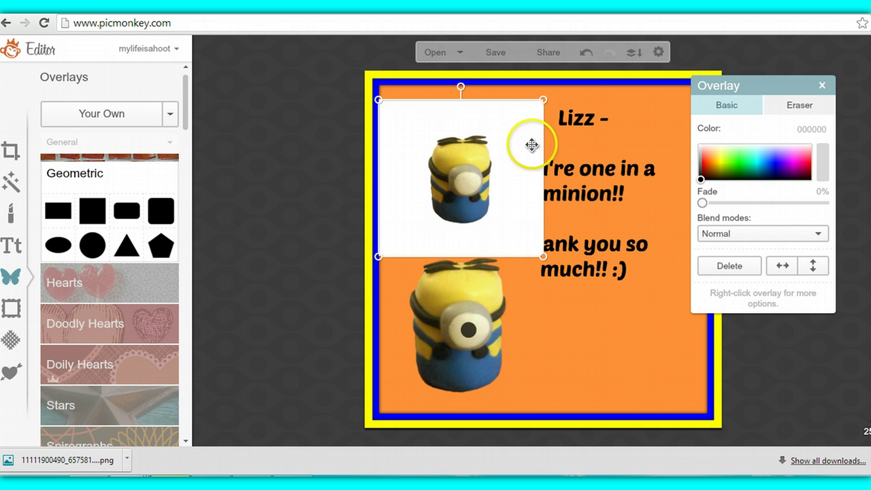
drag(565, 265, 609, 289)
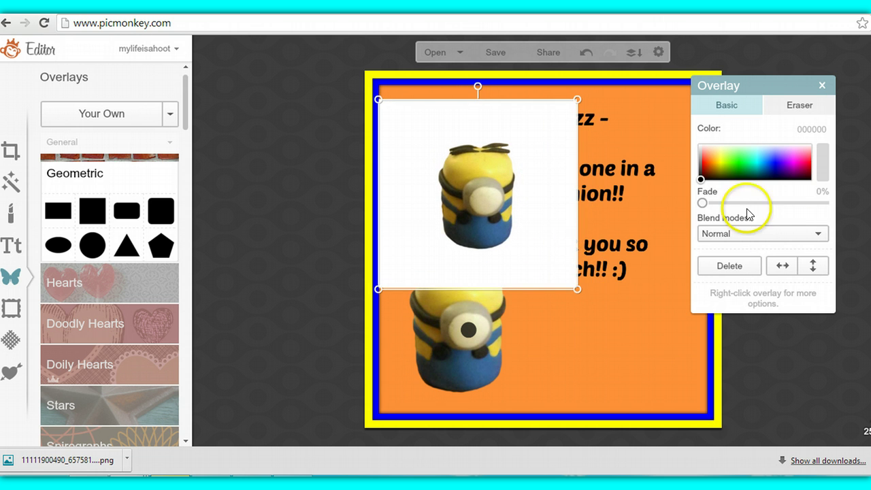
Preview Hardlight blending on the second minion, keep Normal and close the overlay settings
click(819, 233)
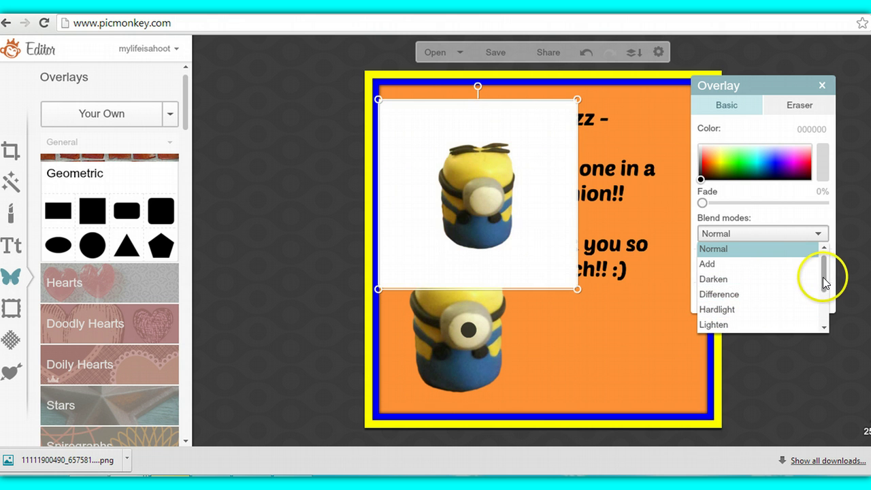
drag(822, 277, 823, 313)
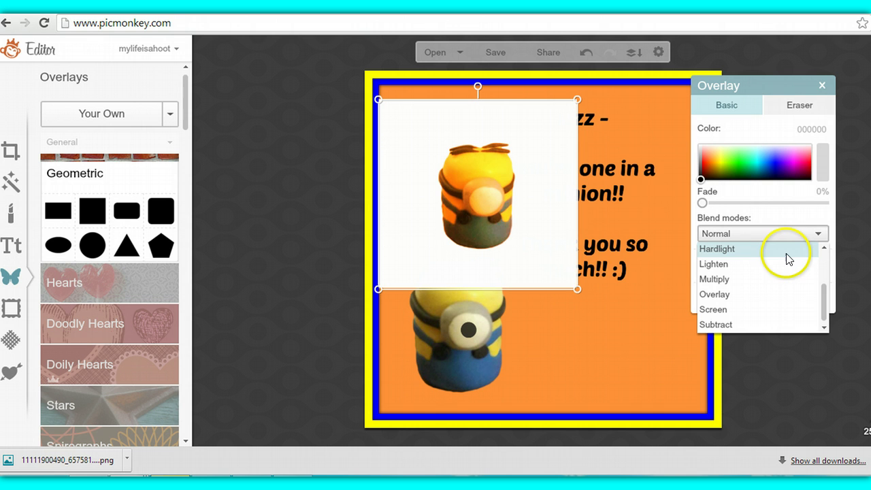
click(794, 86)
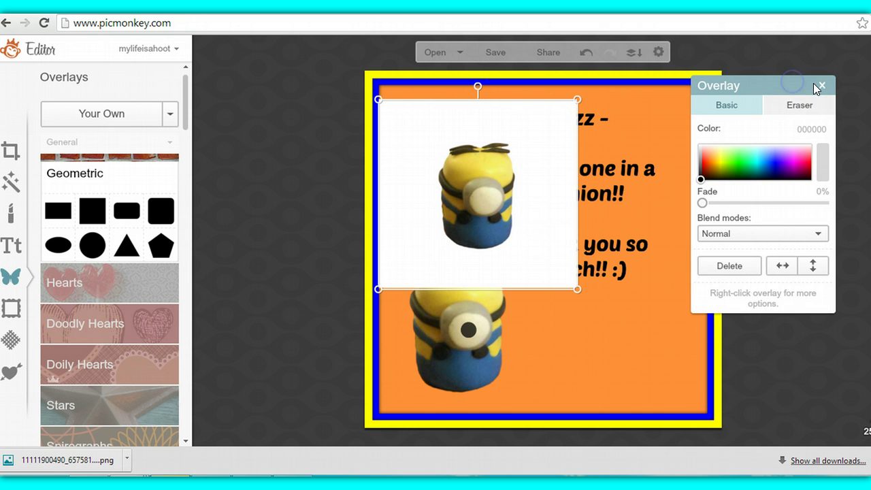
click(821, 87)
Delete the white-backed minion copy overlay
click(538, 196)
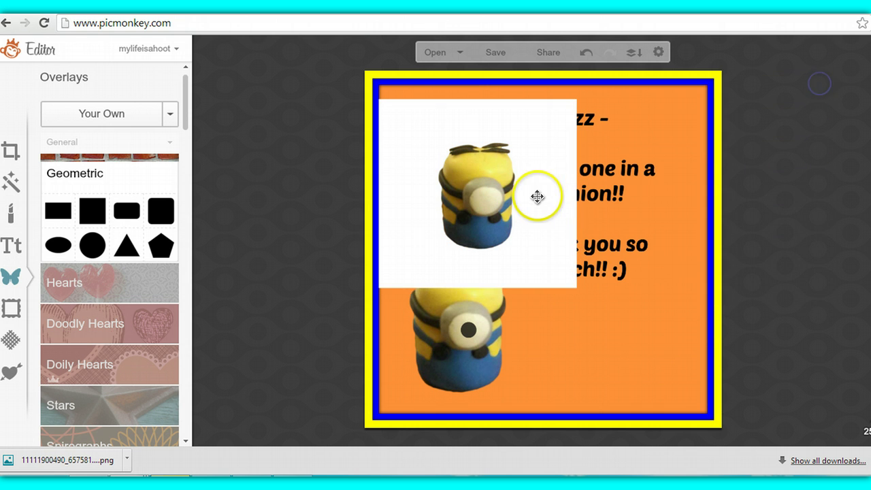
right_click(537, 195)
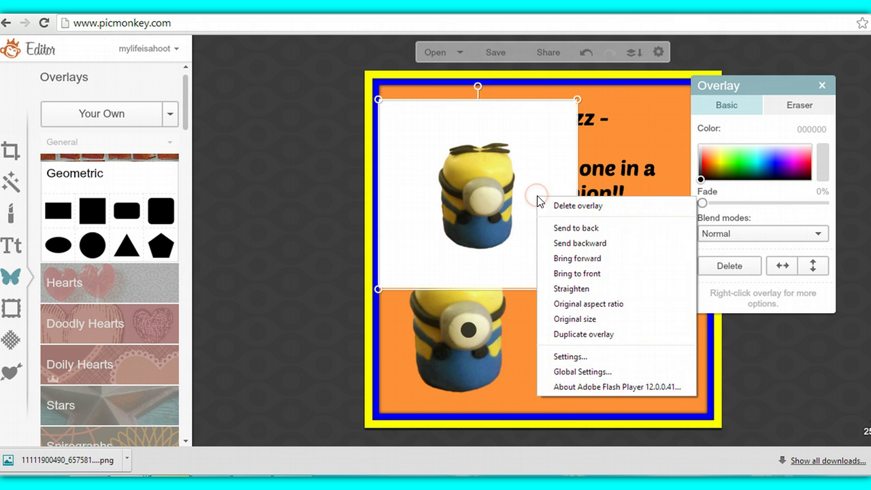
click(553, 201)
click(582, 175)
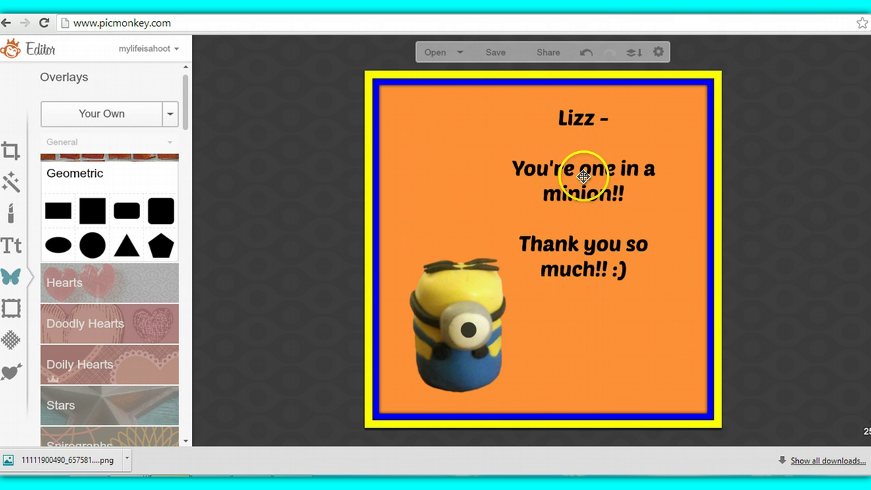
right_click(562, 177)
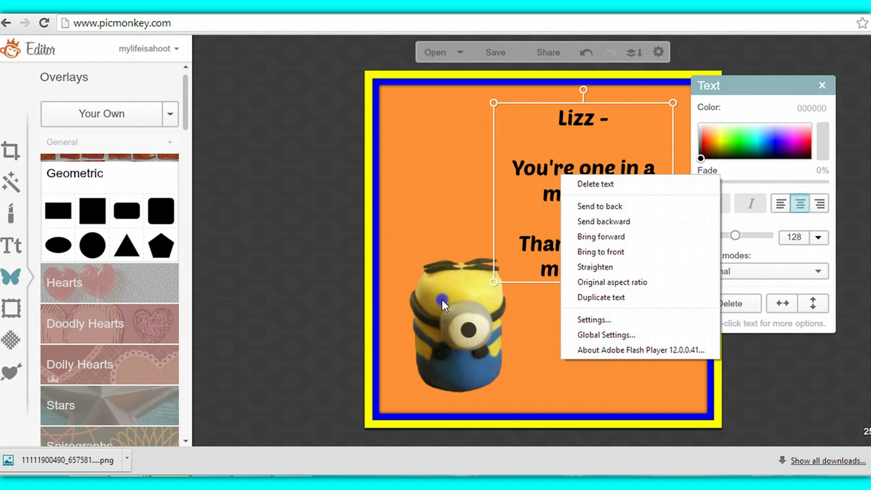
Nudge the minion slightly left and down so the pupil sits centred in the goggle
click(442, 299)
drag(466, 287, 449, 352)
click(576, 325)
click(471, 332)
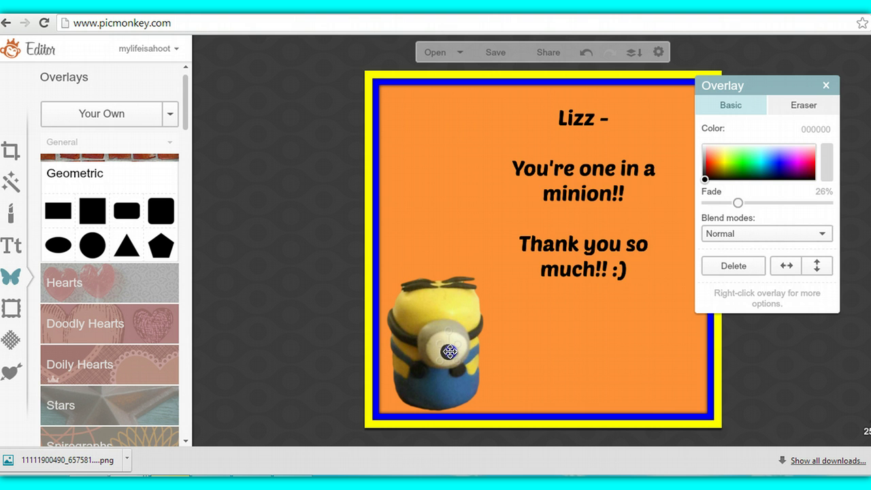
Widen the thank-you text box leftward so the greeting wraps onto three lines
click(579, 172)
drag(491, 189, 392, 189)
click(564, 200)
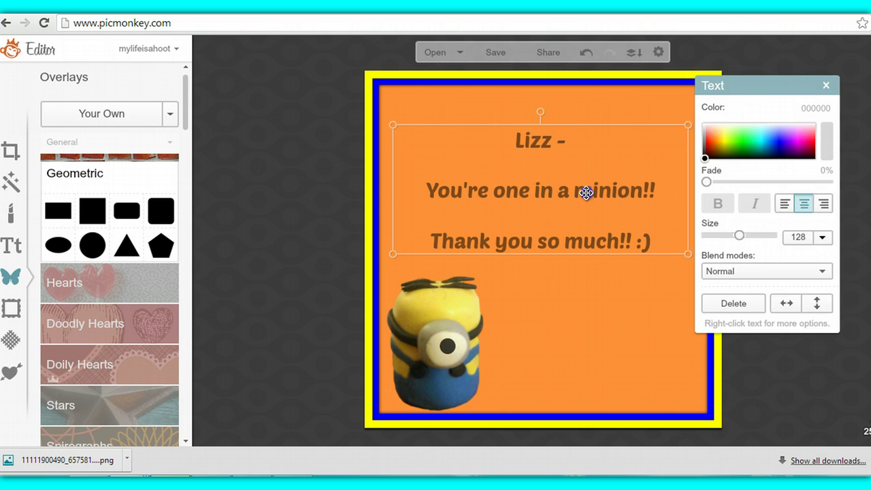
drag(586, 193, 592, 194)
click(648, 211)
click(666, 236)
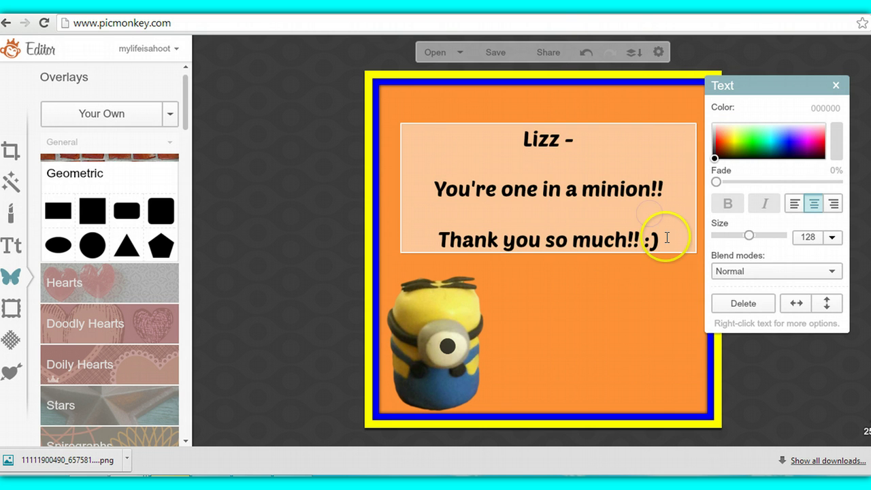
click(598, 298)
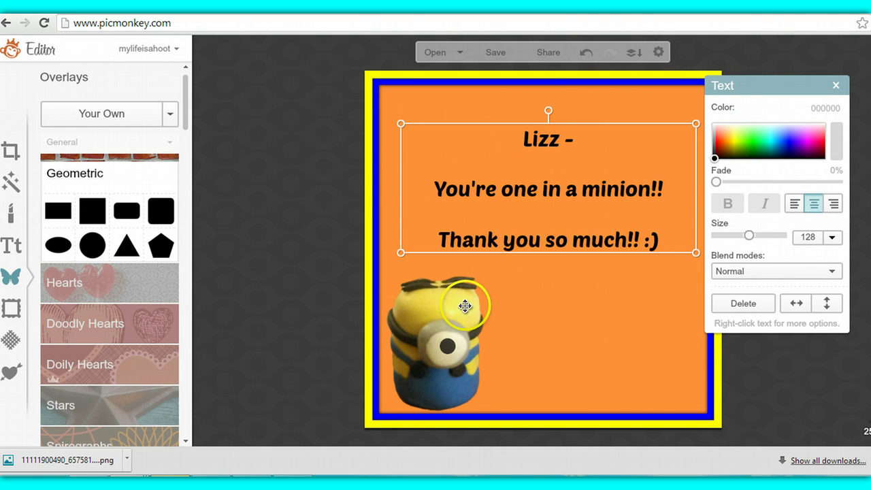
click(466, 306)
right_click(465, 306)
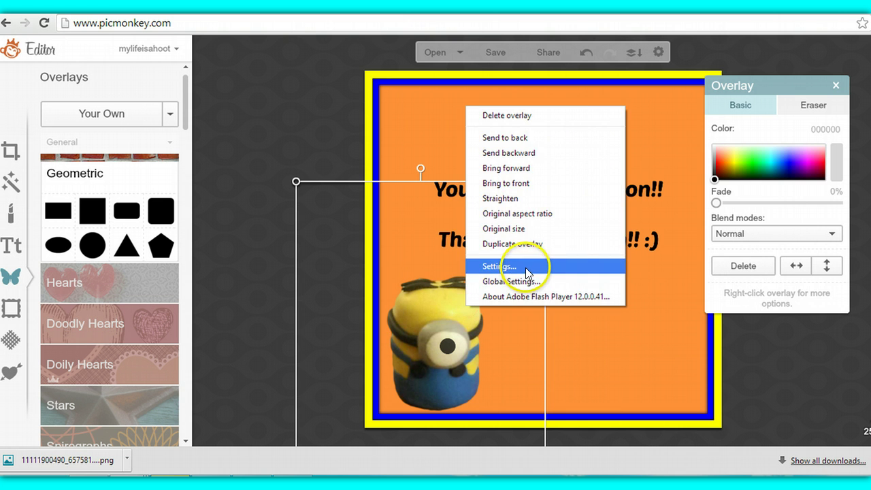
Duplicate the minion twice and line the three copies up along the card's bottom
click(587, 369)
click(451, 291)
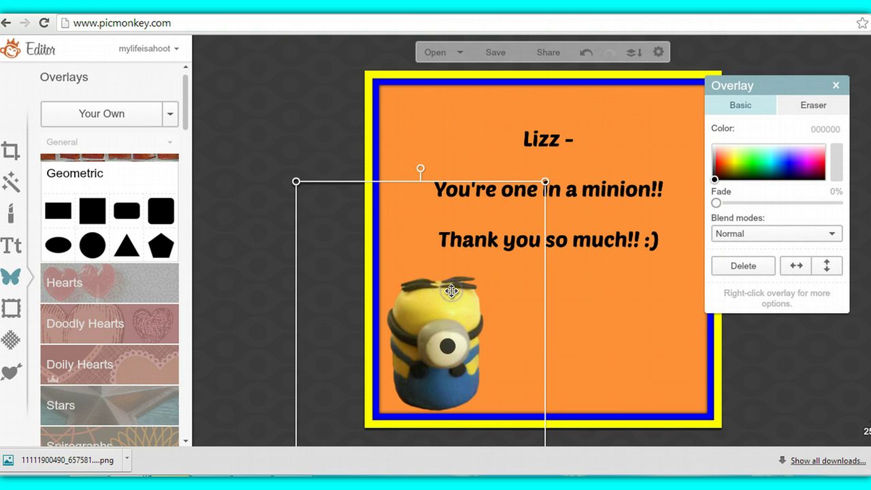
right_click(451, 290)
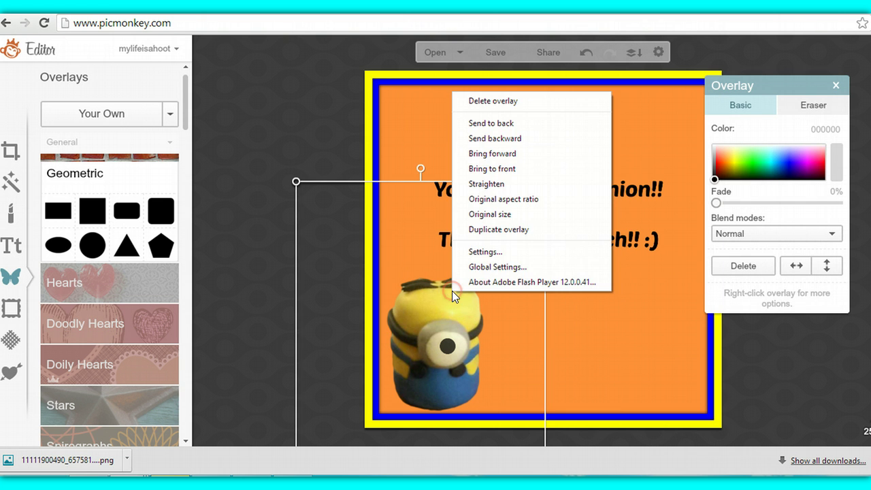
click(500, 231)
drag(469, 311, 577, 304)
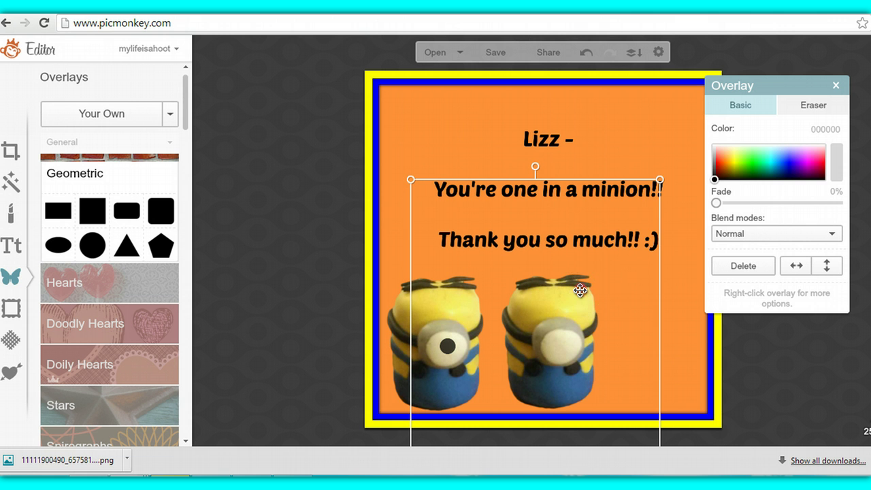
right_click(584, 286)
click(626, 228)
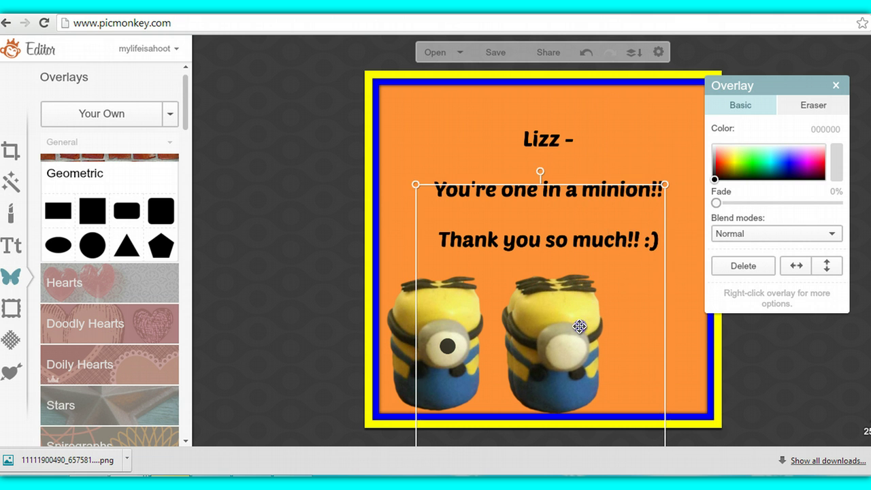
drag(578, 325, 680, 317)
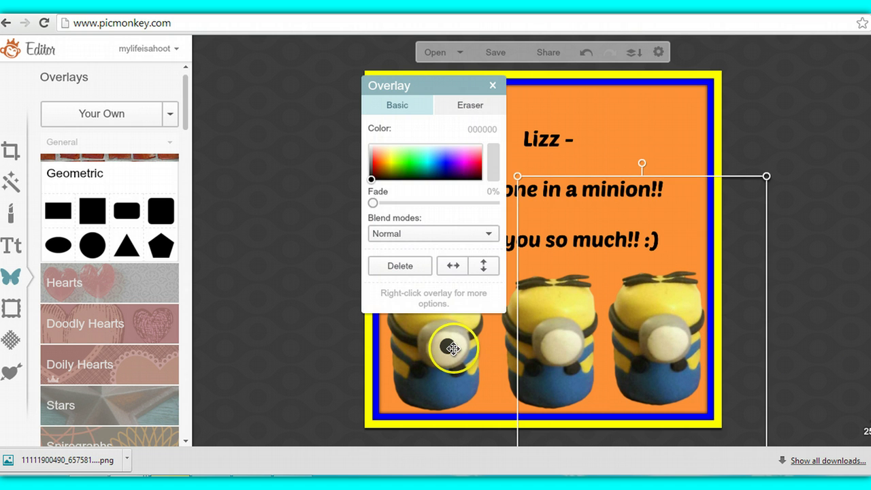
Duplicate the black pupil overlay and place a copy on each minion's eye
click(450, 347)
right_click(447, 348)
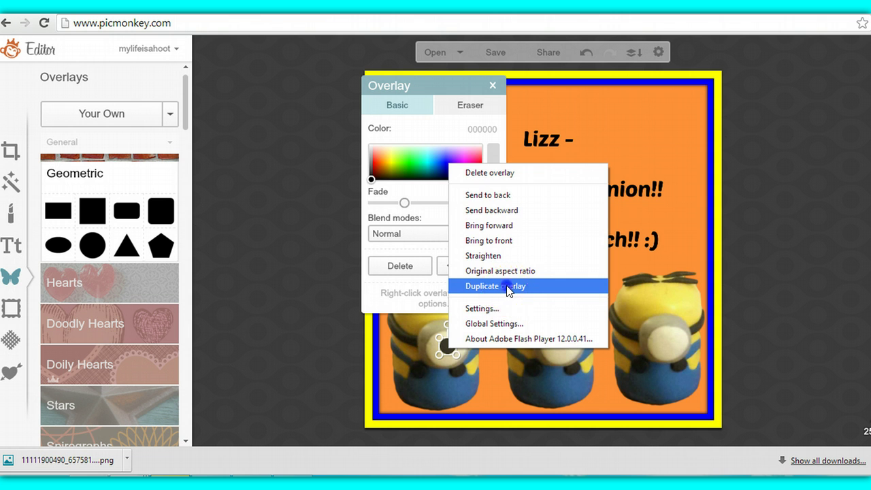
click(505, 287)
drag(446, 350, 458, 355)
right_click(456, 355)
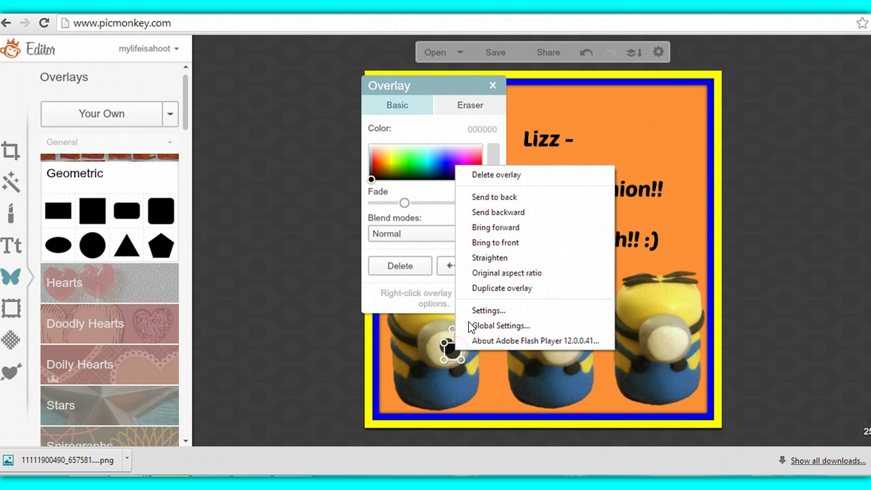
click(503, 285)
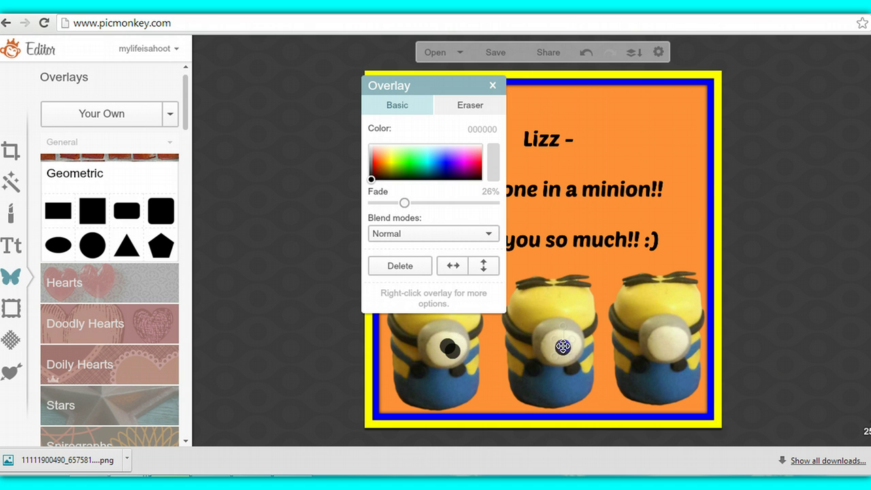
drag(455, 351, 451, 348)
right_click(656, 343)
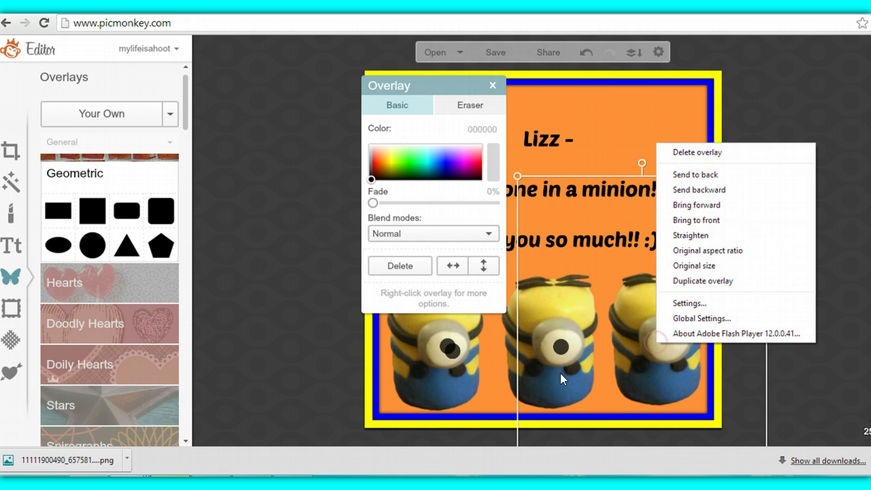
drag(449, 355, 672, 344)
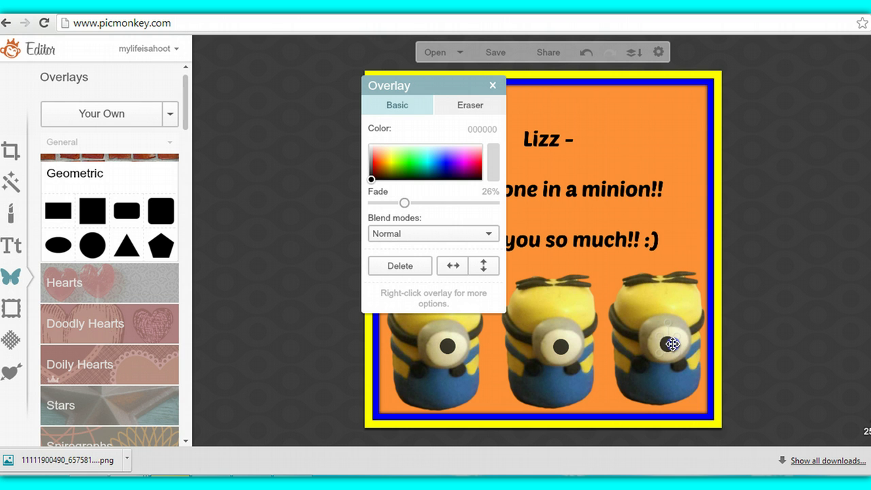
click(407, 117)
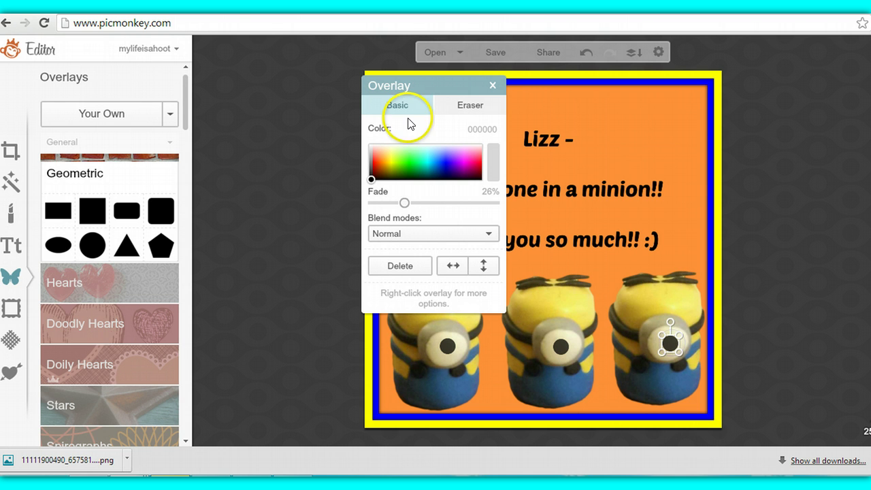
drag(415, 87, 259, 83)
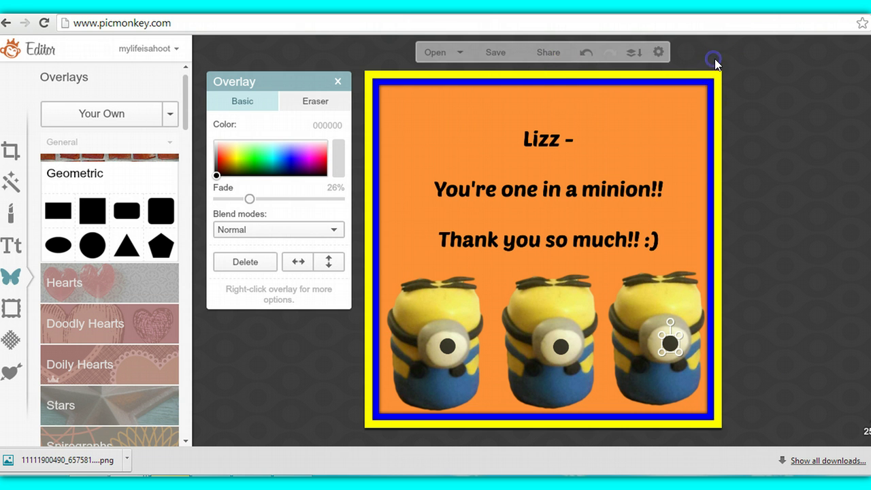
Set the card's save options to PNG format, named MinionEdit, at 2174 x 2174
click(497, 54)
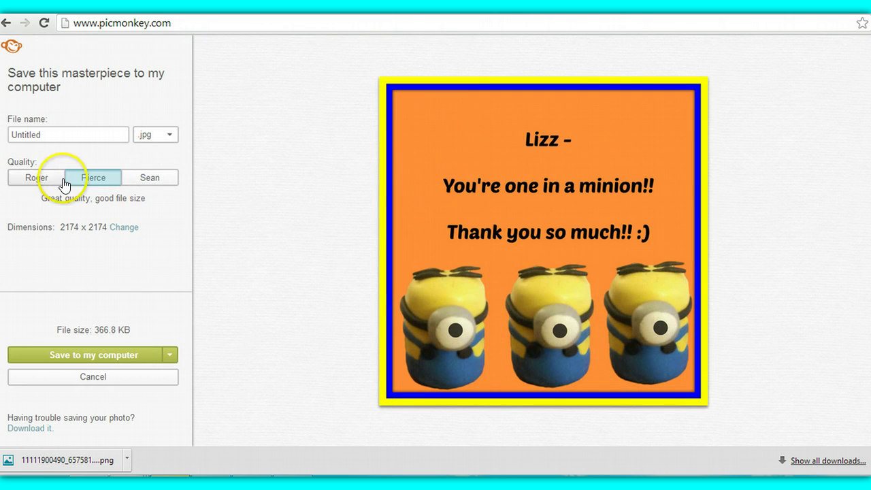
click(160, 139)
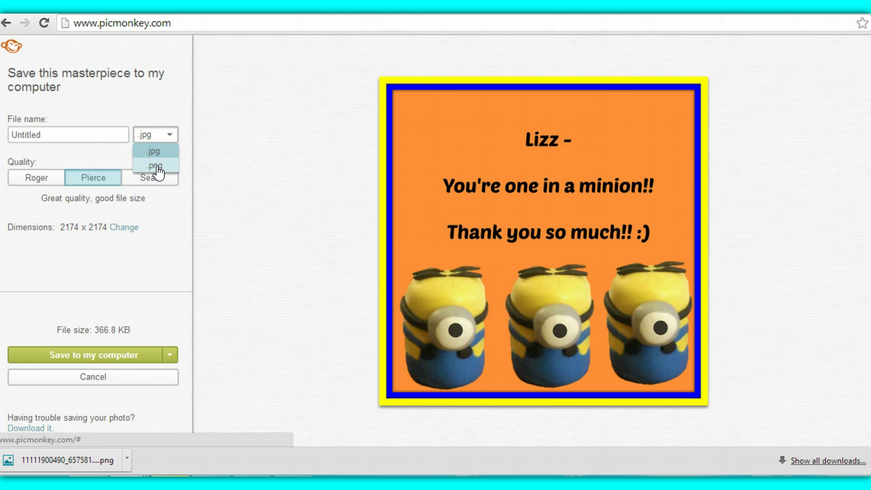
click(156, 166)
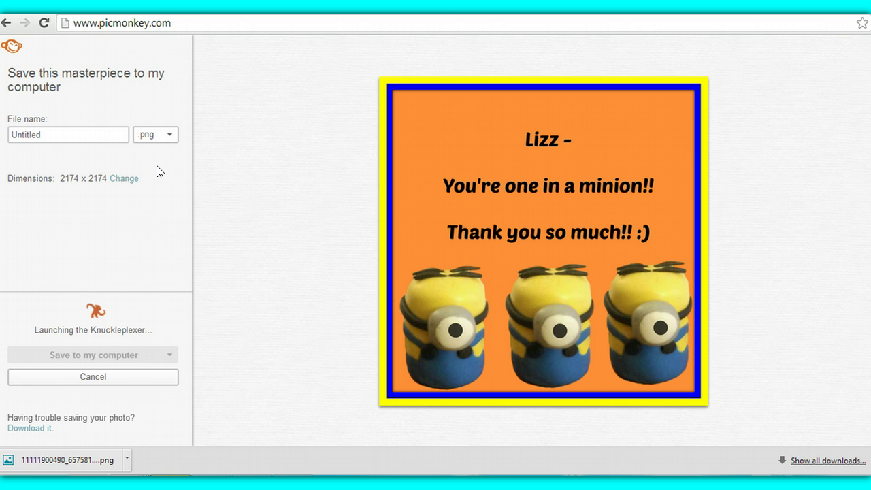
click(43, 134)
click(28, 135)
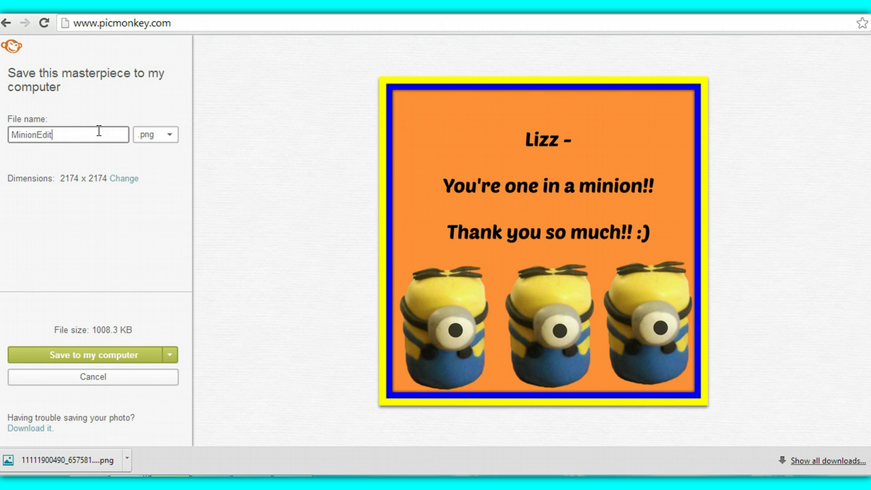
Save the card to the computer as a PNG in the Downloads folder
click(91, 354)
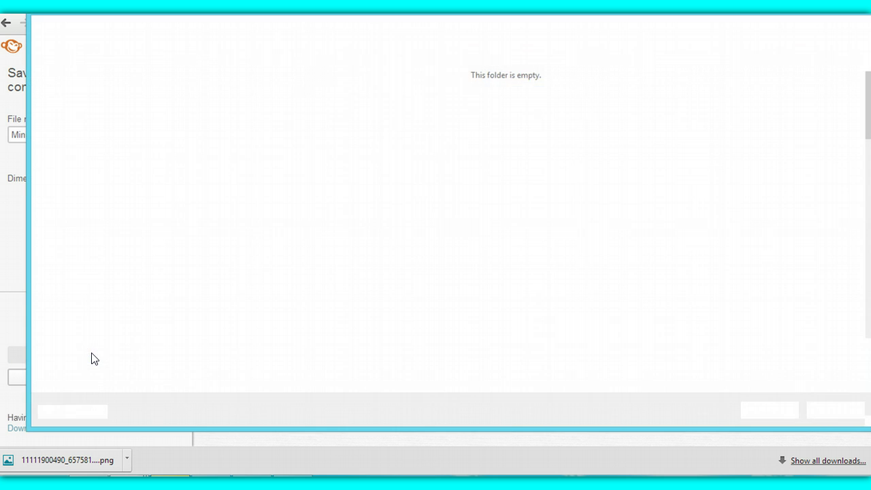
click(773, 412)
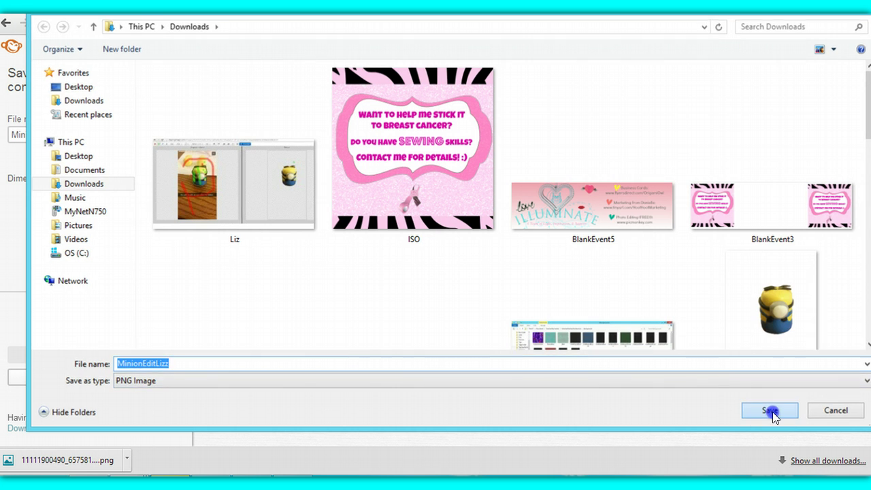